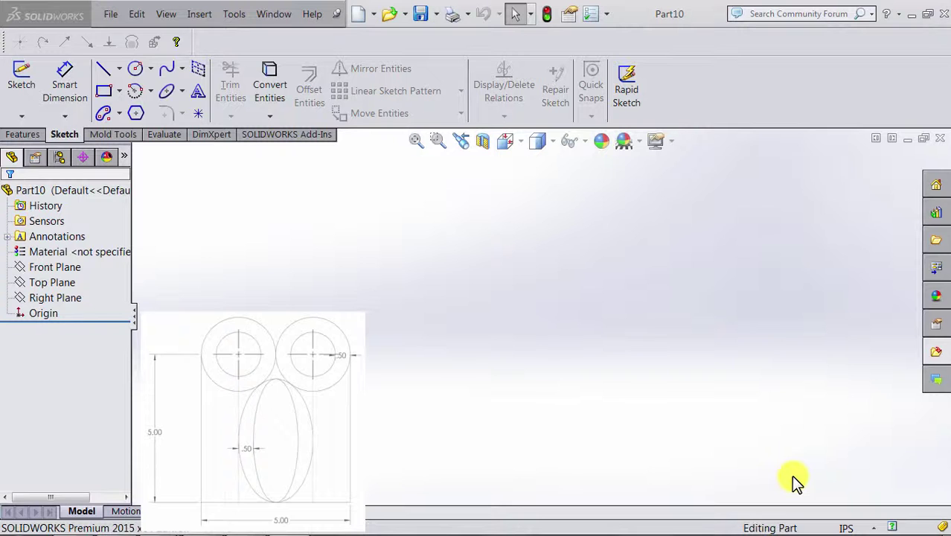
# Start a sketch on the Front Plane and draw an open U-shaped outline from a vertical line, a horizontal base and a second vertical line.
pyautogui.click(63, 266)
pyautogui.click(67, 243)
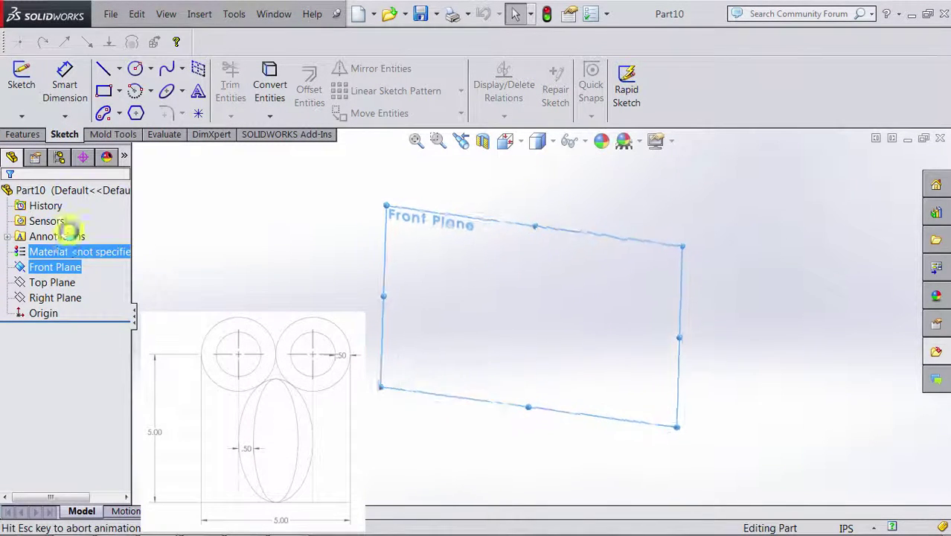
pyautogui.click(103, 70)
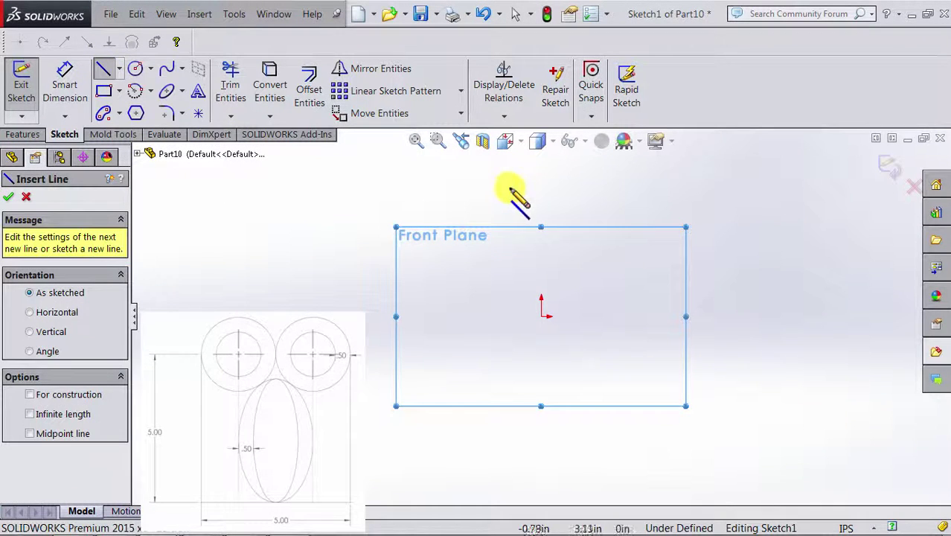
pyautogui.click(453, 171)
pyautogui.click(453, 391)
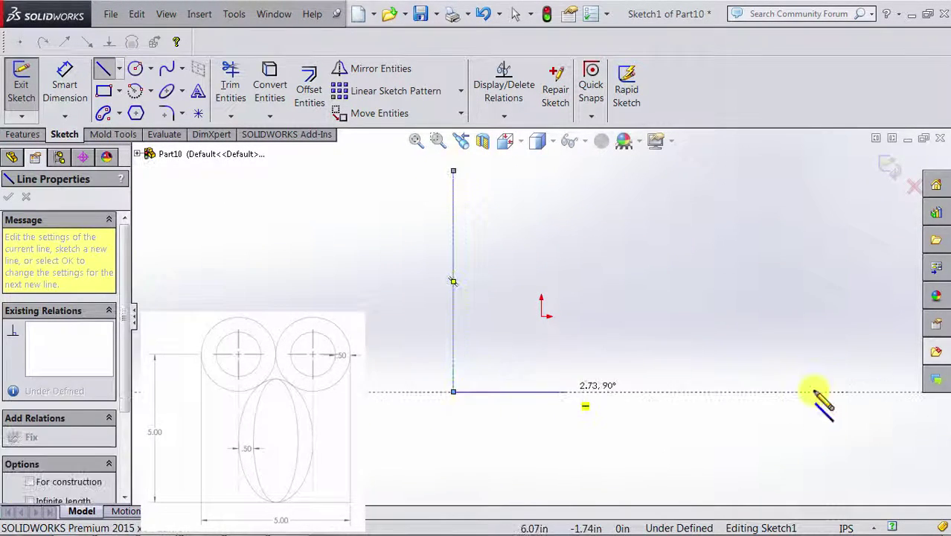
pyautogui.click(794, 392)
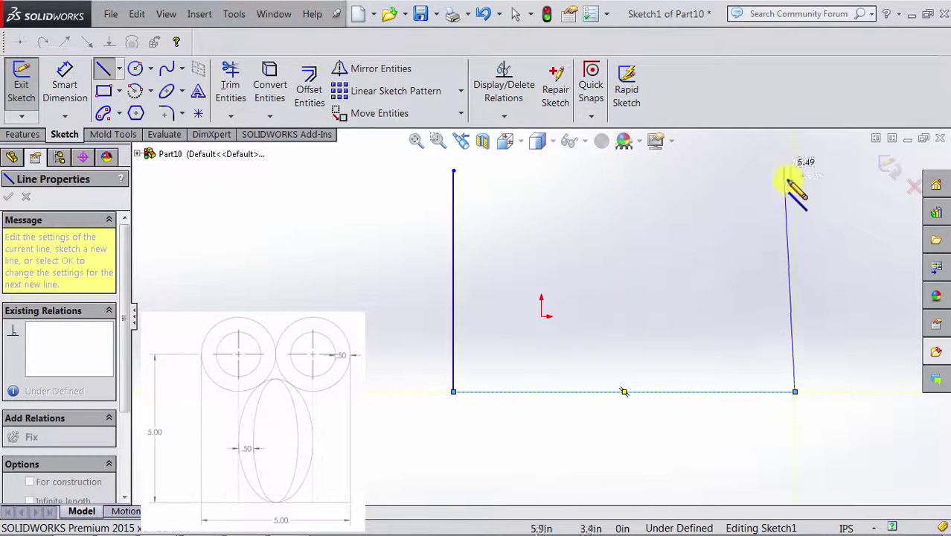
pyautogui.click(794, 202)
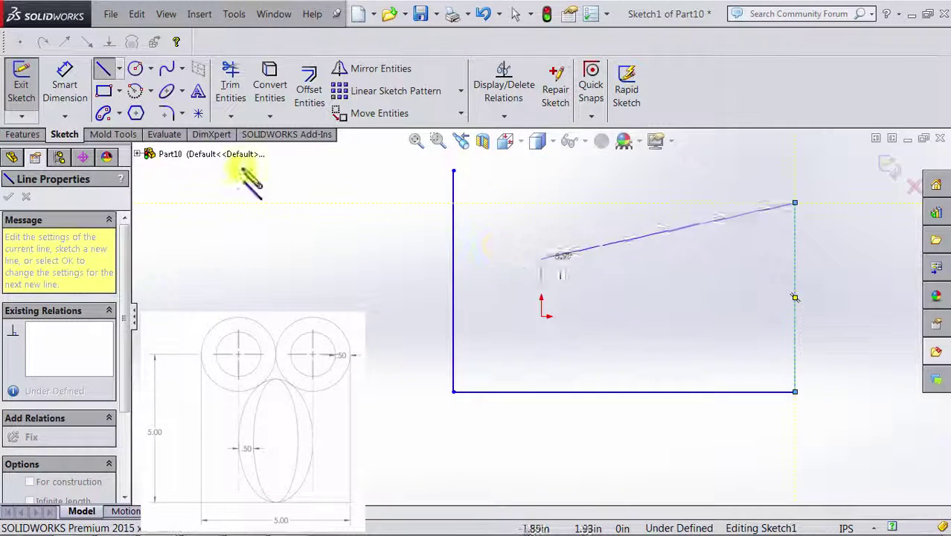
# Sketch two separate circles near the right vertical line, one above the other, the lower one about 1.32 in in diameter.
pyautogui.click(135, 72)
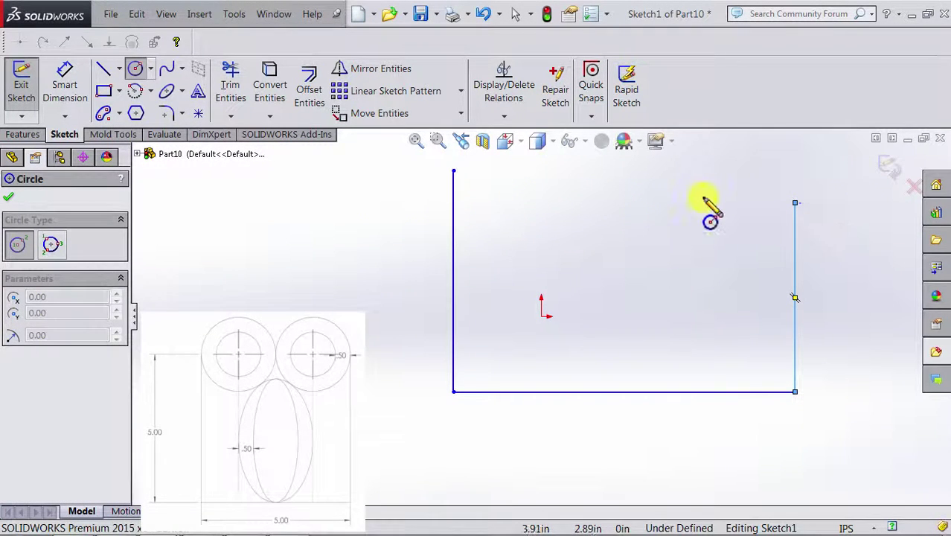
pyautogui.click(735, 191)
pyautogui.click(777, 194)
pyautogui.click(740, 302)
pyautogui.click(759, 283)
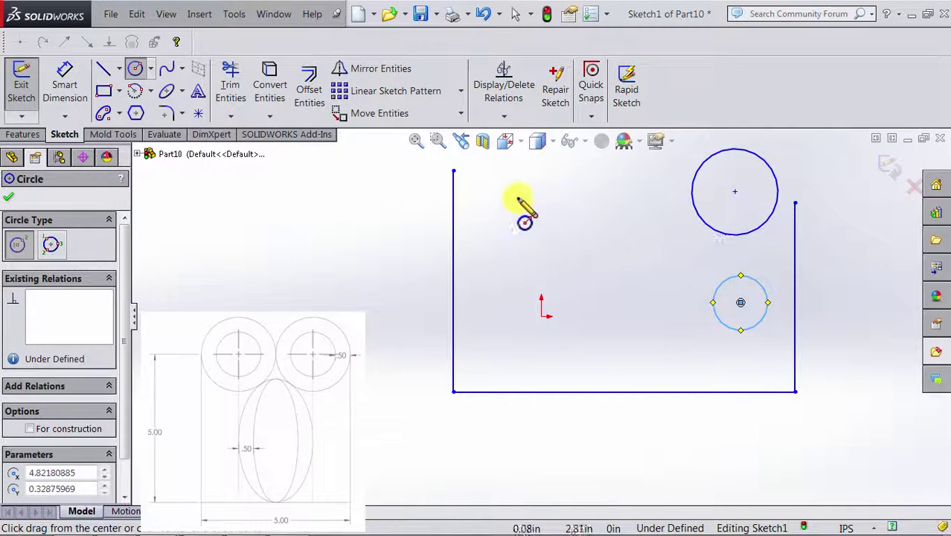
# Sketch two circles near the left vertical line, the upper about 2.31 in and the lower about 1.77 in in diameter.
pyautogui.click(506, 224)
pyautogui.click(552, 213)
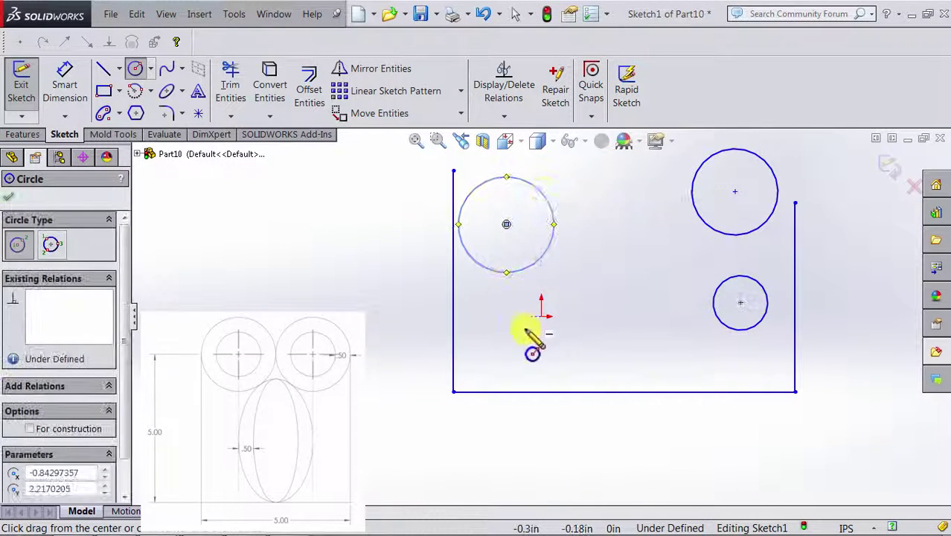
pyautogui.click(506, 344)
pyautogui.click(544, 333)
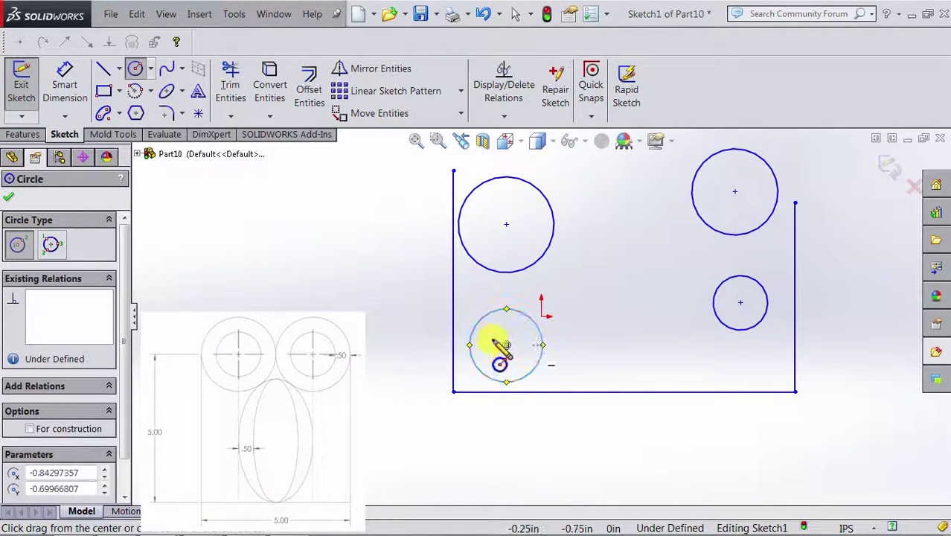
# Sketch two ellipses between the circles, with radii of about 1.17 by 0.98 in and 0.99 by 0.70 in.
pyautogui.click(166, 90)
pyautogui.click(605, 292)
pyautogui.click(644, 287)
pyautogui.click(656, 346)
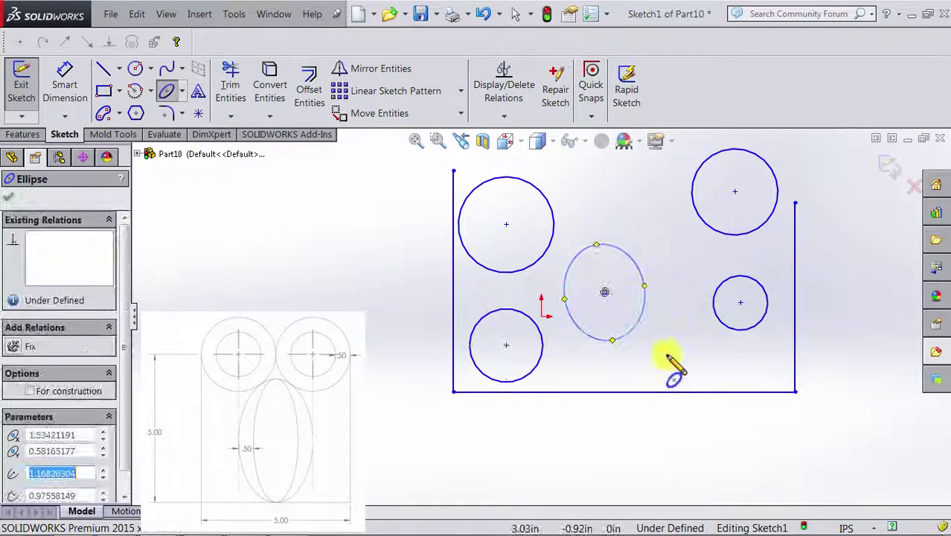
pyautogui.click(670, 361)
pyautogui.click(696, 349)
pyautogui.click(682, 316)
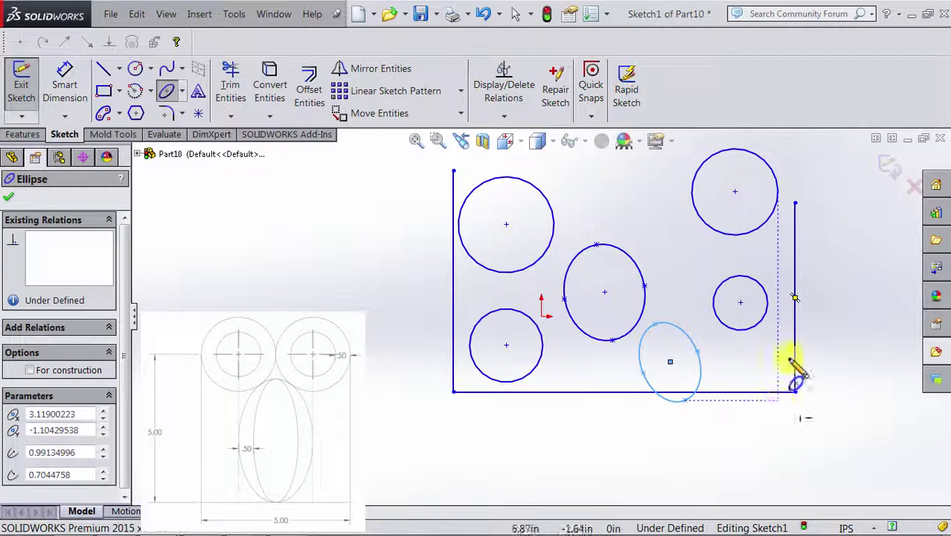
pyautogui.press('Escape')
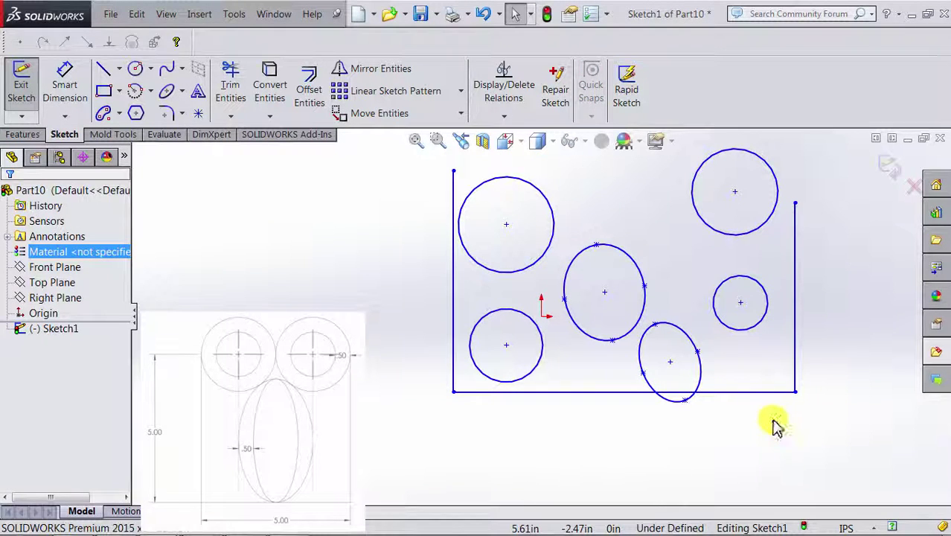
# Add a concentric relation between the two circles near the right vertical line.
pyautogui.click(760, 325)
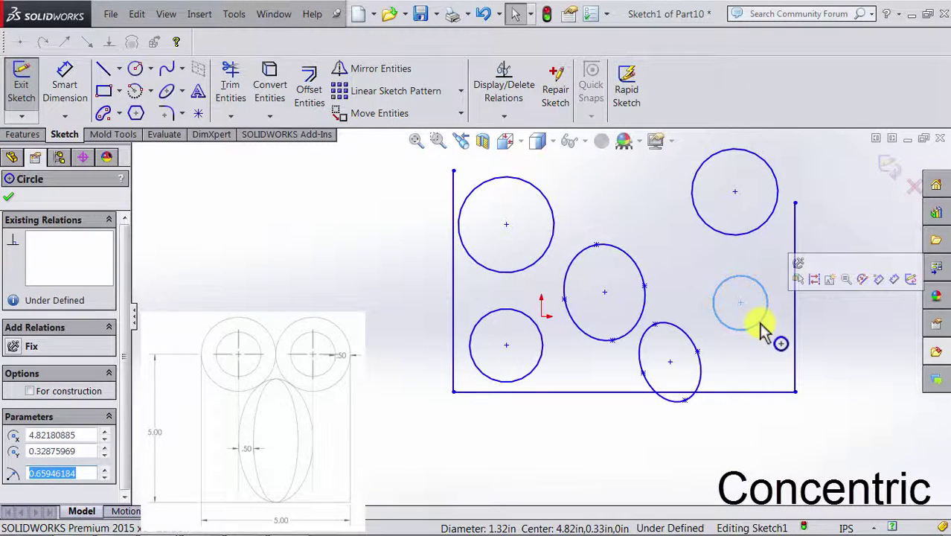
pyautogui.keyDown('ctrl'); pyautogui.click(767, 232); pyautogui.keyUp('ctrl')
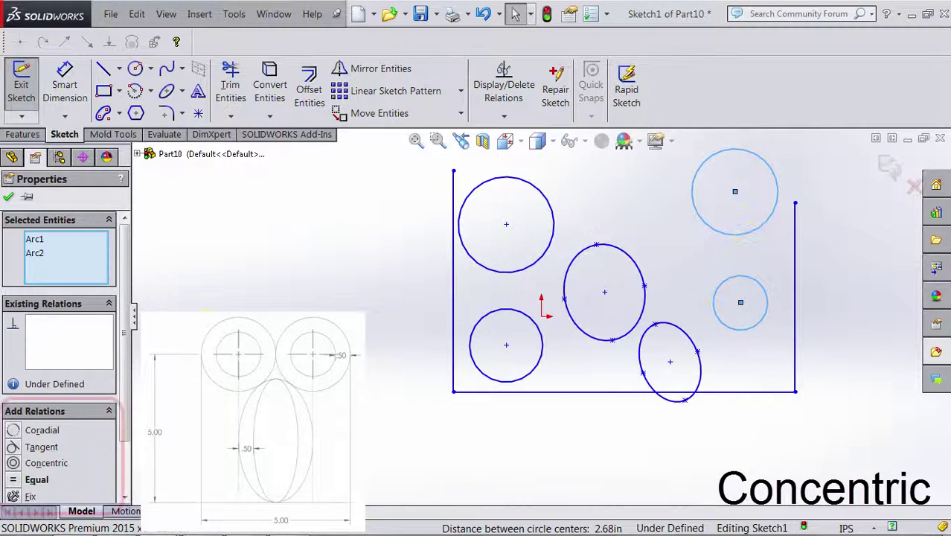
pyautogui.click(11, 467)
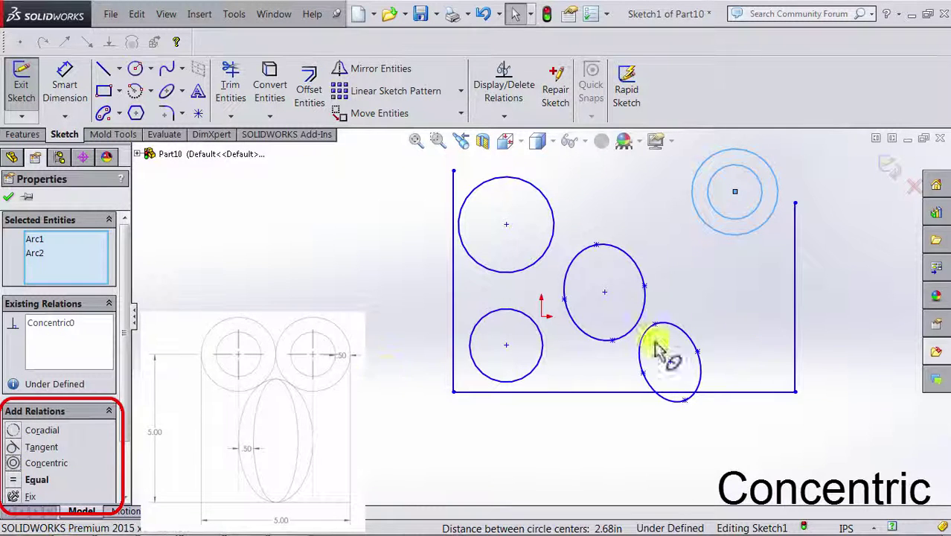
pyautogui.click(742, 270)
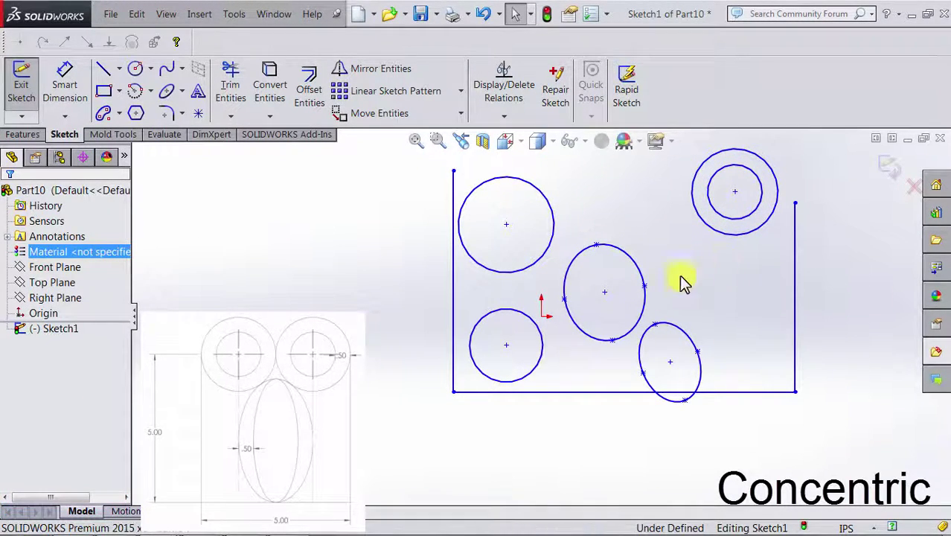
# Add a concentric relation between the two circles near the left vertical line.
pyautogui.click(542, 364)
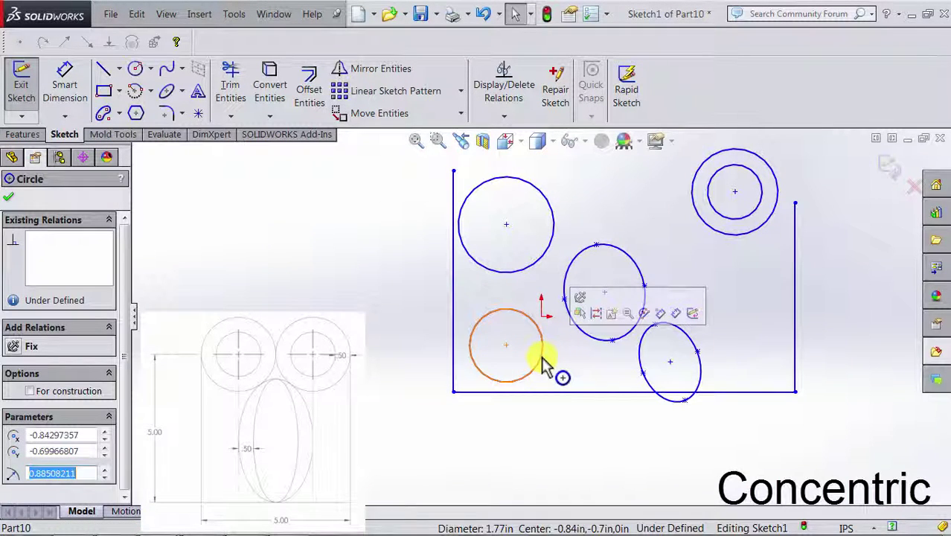
pyautogui.keyDown('ctrl'); pyautogui.click(554, 237); pyautogui.keyUp('ctrl')
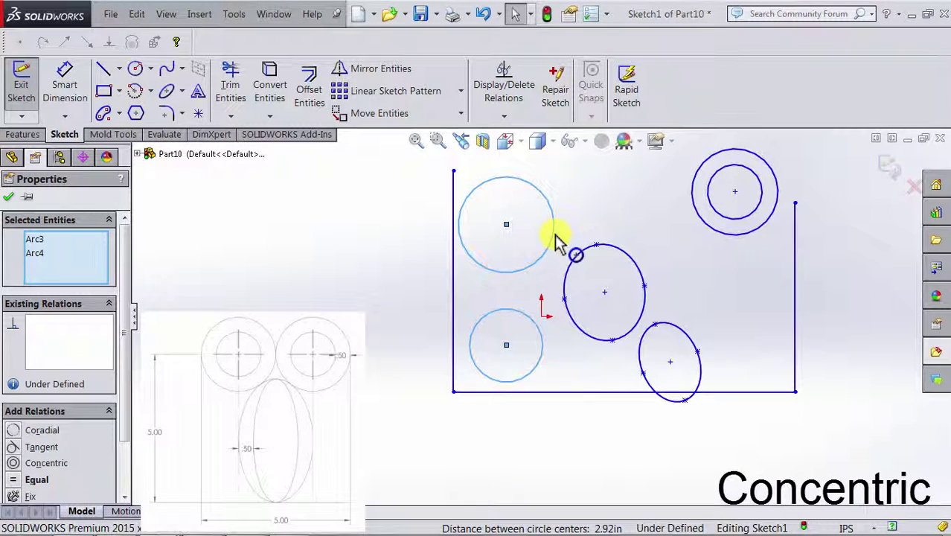
pyautogui.click(14, 465)
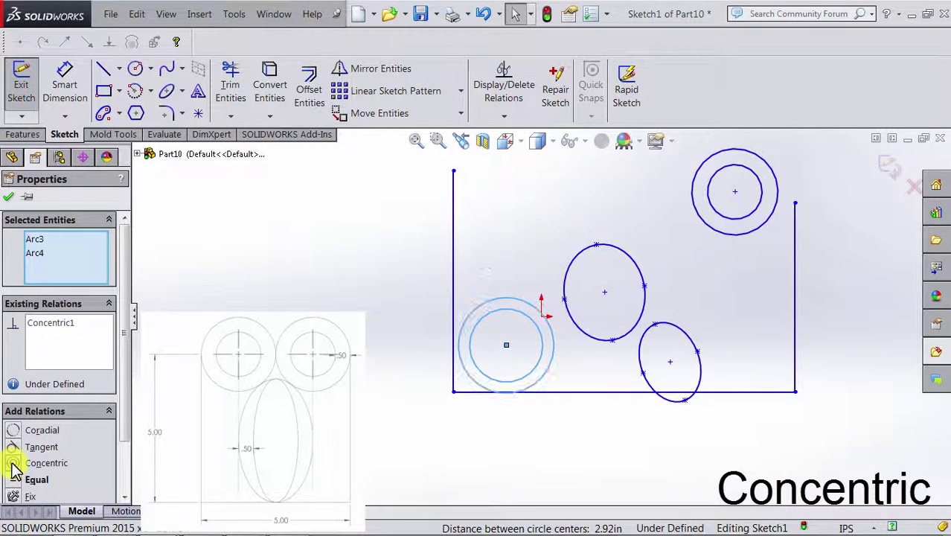
pyautogui.click(567, 344)
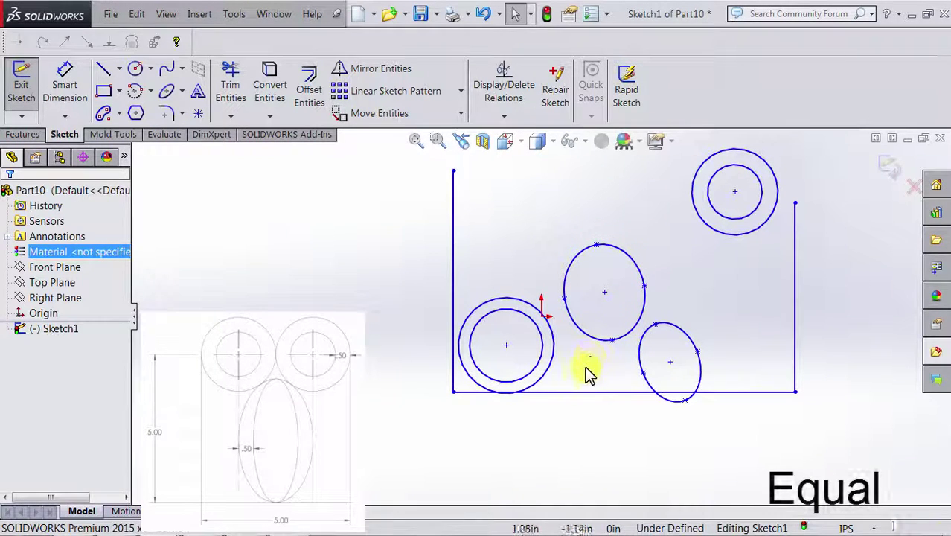
# Add an equal relation between the outer circles of the two concentric pairs.
pyautogui.click(554, 361)
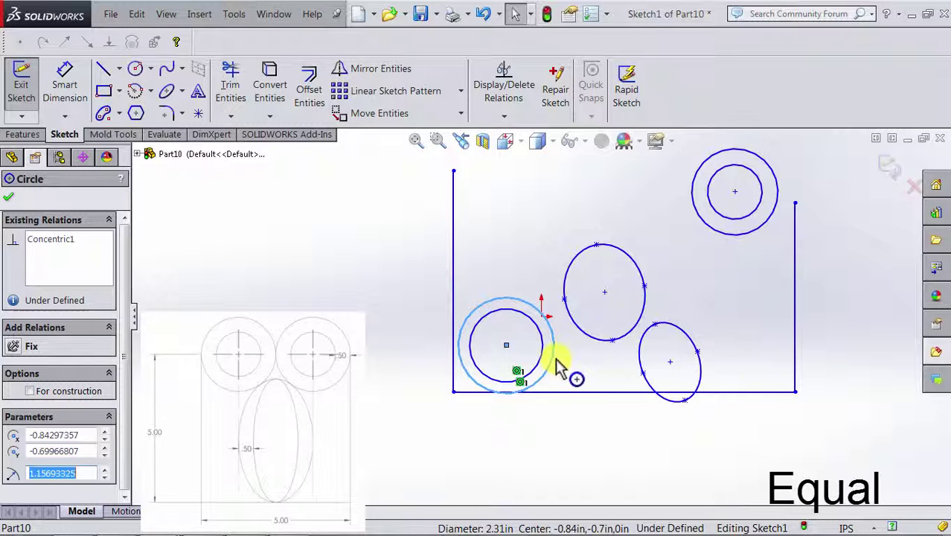
pyautogui.keyDown('ctrl'); pyautogui.click(732, 235); pyautogui.keyUp('ctrl')
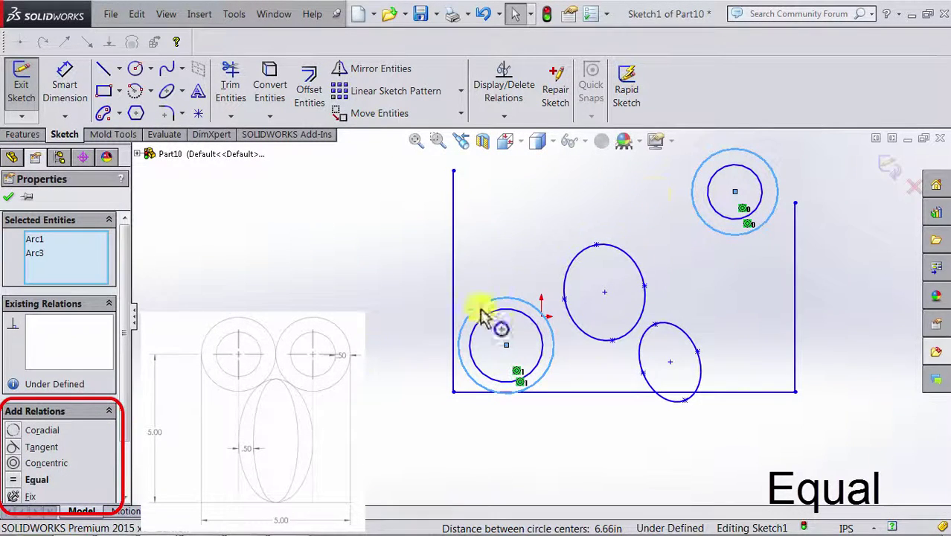
pyautogui.click(15, 482)
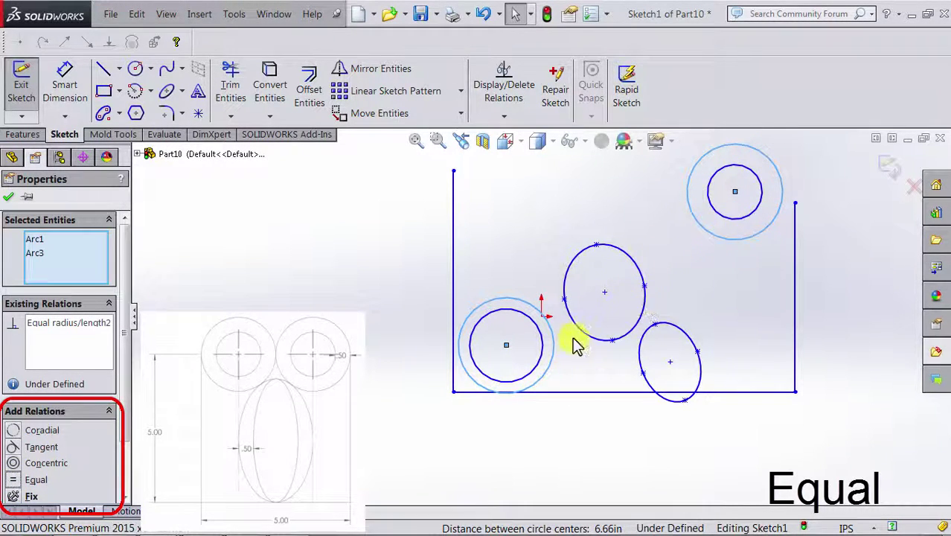
pyautogui.click(689, 240)
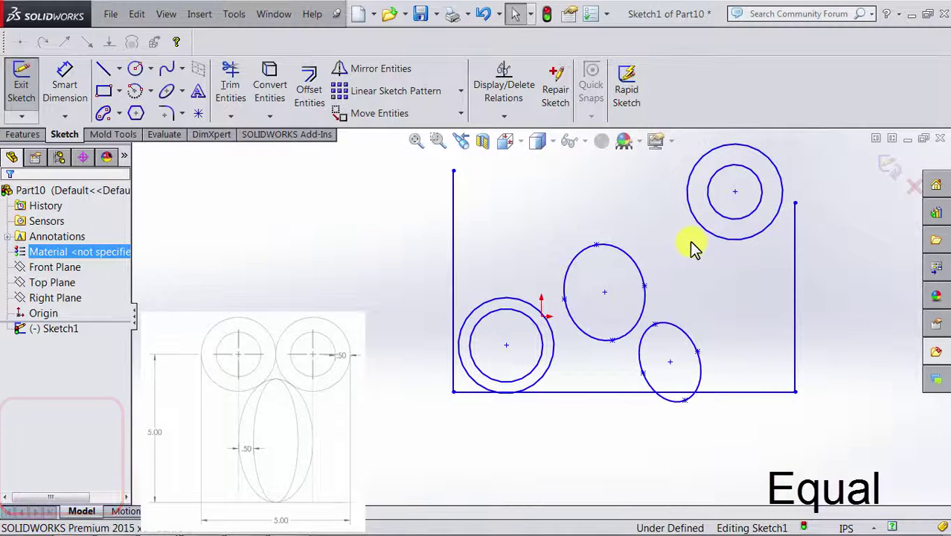
# Add an equal relation between the inner circles of the two concentric pairs.
pyautogui.click(544, 362)
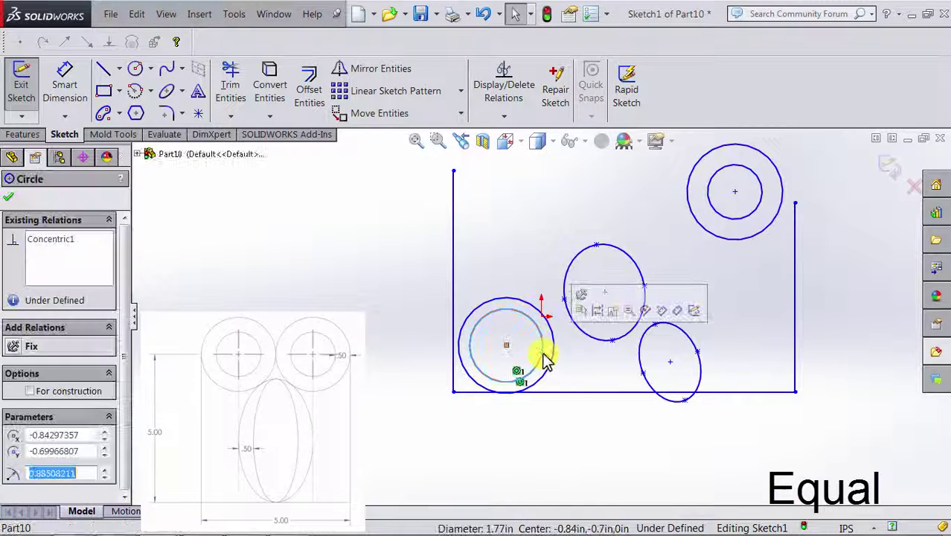
pyautogui.keyDown('ctrl'); pyautogui.click(720, 225); pyautogui.keyUp('ctrl')
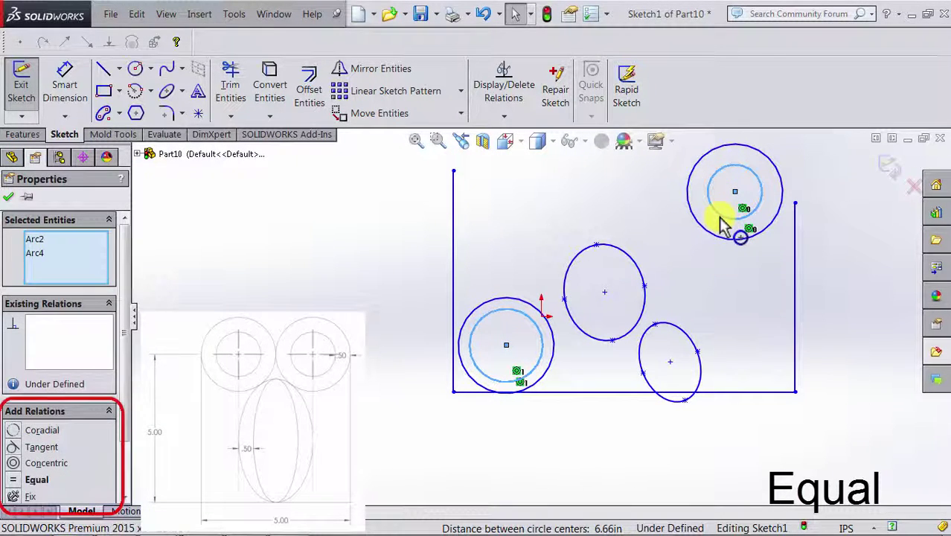
pyautogui.click(34, 479)
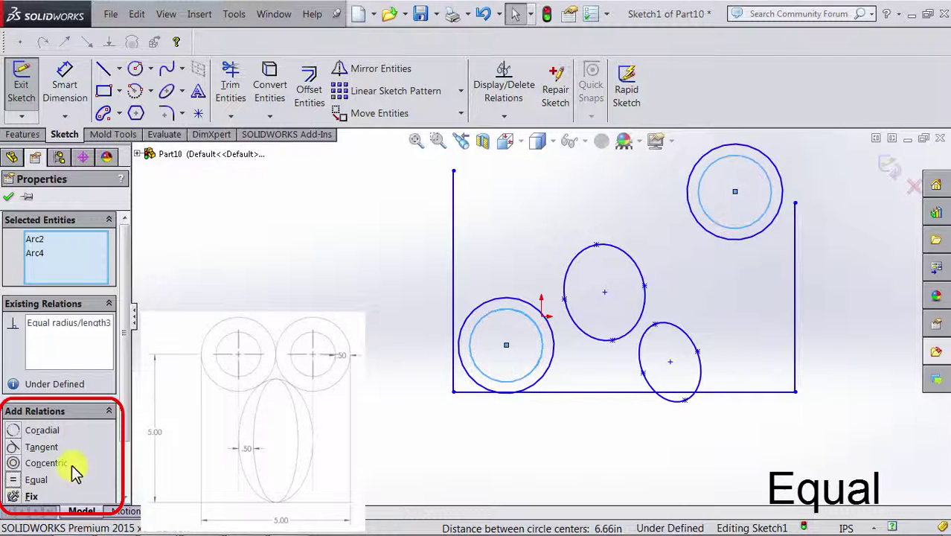
pyautogui.click(577, 408)
# Move the left circle pair up beside the right pair and enlarge the outer circles to about 3.49 in and inner circles to about 2.55 in diameter.
pyautogui.moveTo(484, 399); pyautogui.dragTo(513, 226)
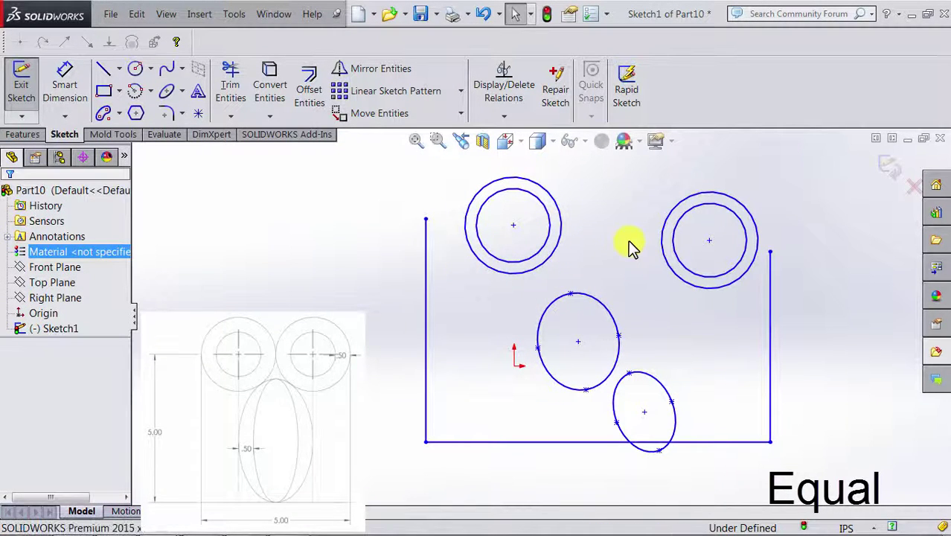
pyautogui.click(559, 236)
pyautogui.moveTo(562, 235)
pyautogui.mouseDown()
pyautogui.moveTo(593, 227)
pyautogui.moveTo(582, 239)
pyautogui.moveTo(603, 238)
pyautogui.moveTo(573, 242)
pyautogui.moveTo(588, 240)
pyautogui.moveTo(583, 248)
pyautogui.moveTo(558, 238)
pyautogui.moveTo(564, 233)
pyautogui.mouseUp()
pyautogui.click(570, 249)
pyautogui.click(554, 242)
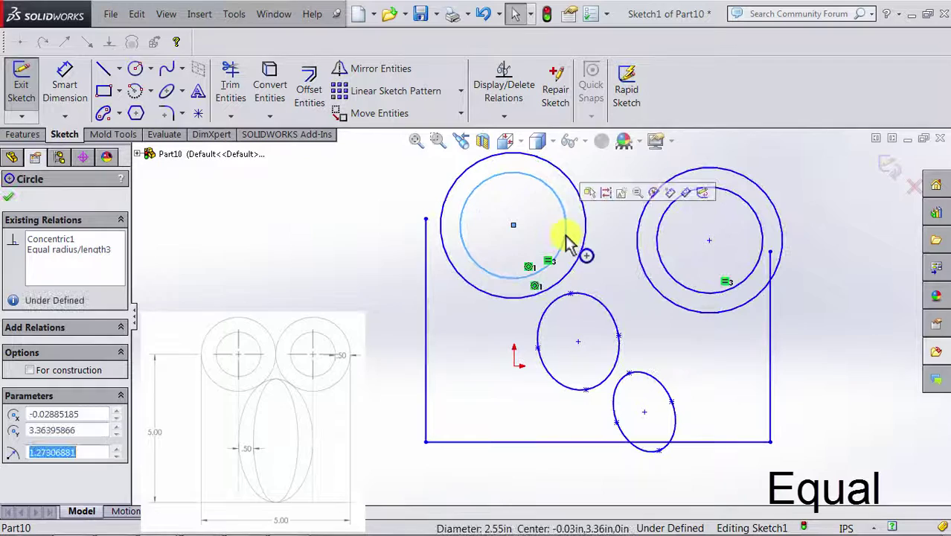
pyautogui.click(611, 255)
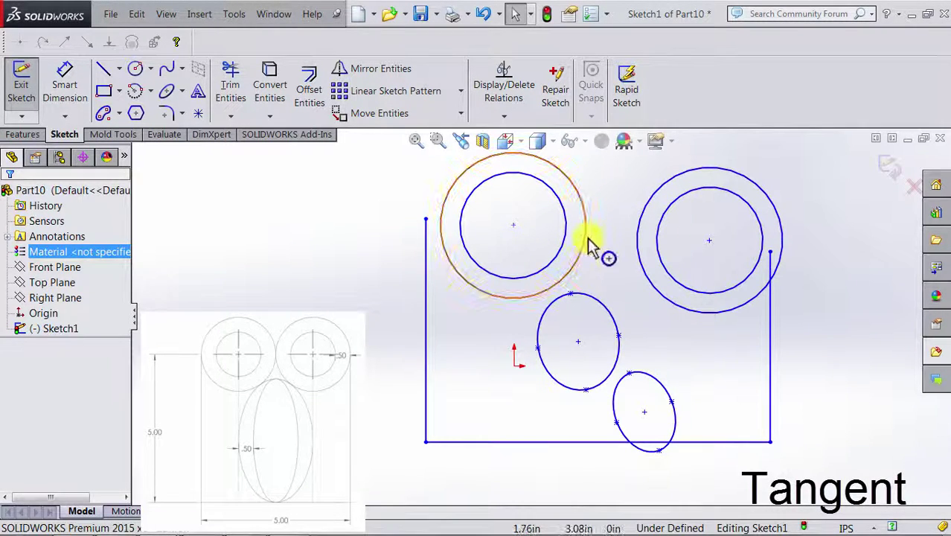
# Add a tangent relation between the two outer circles and enlarge them slightly.
pyautogui.click(586, 244)
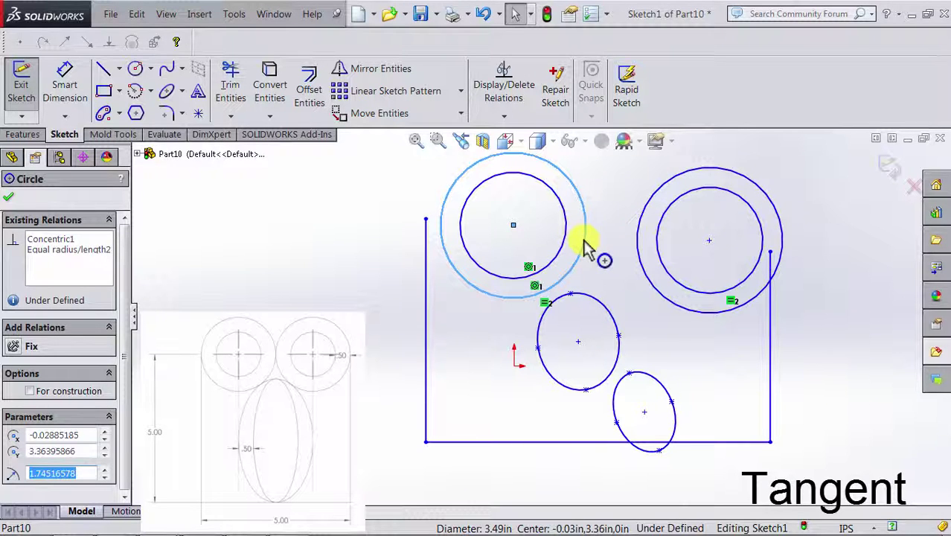
pyautogui.keyDown('ctrl'); pyautogui.click(636, 243); pyautogui.keyUp('ctrl')
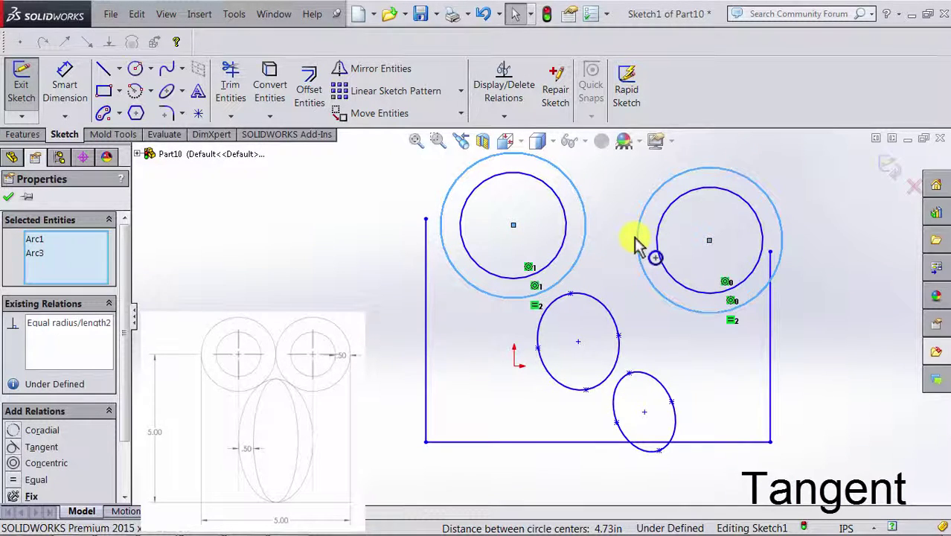
pyautogui.click(15, 449)
pyautogui.click(722, 365)
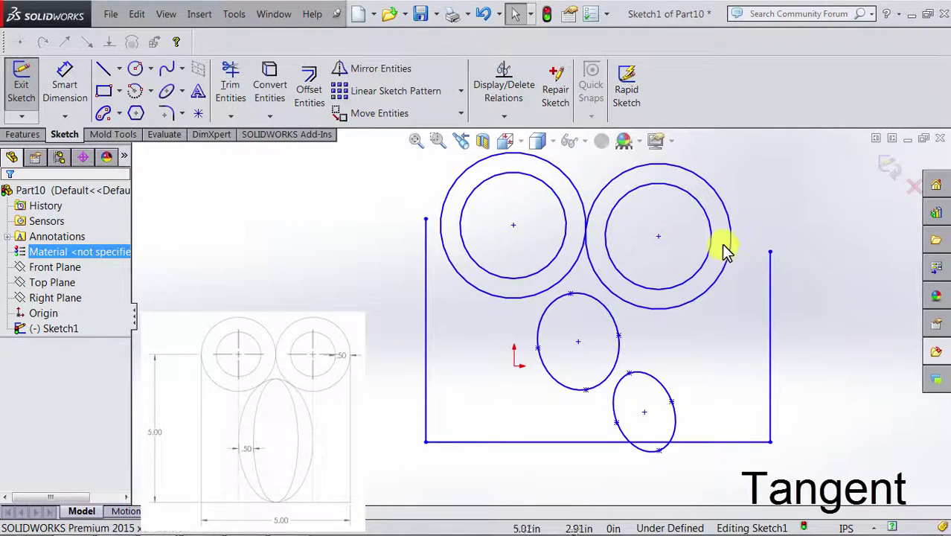
pyautogui.moveTo(732, 268); pyautogui.dragTo(741, 223)
pyautogui.click(736, 336)
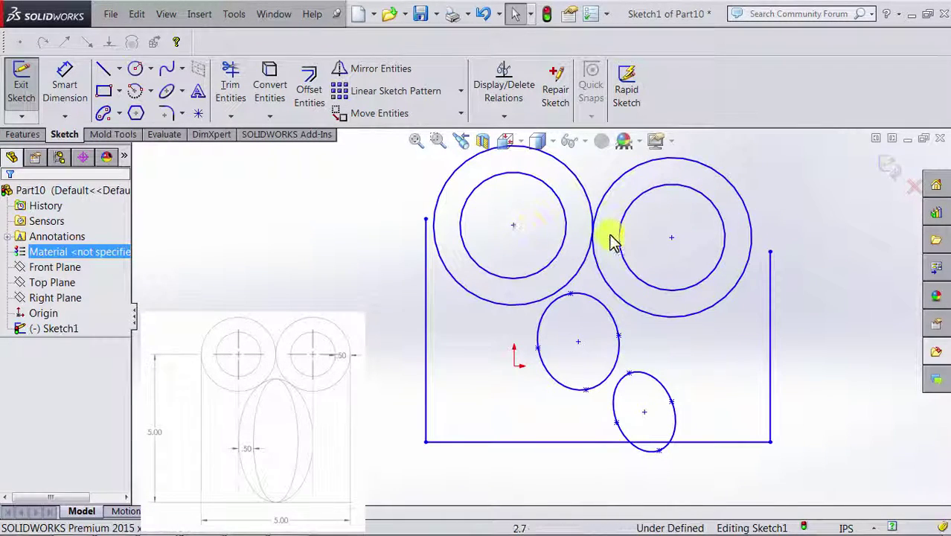
# Add a horizontal relation between the centre points of the left and right circle pairs.
pyautogui.click(513, 224)
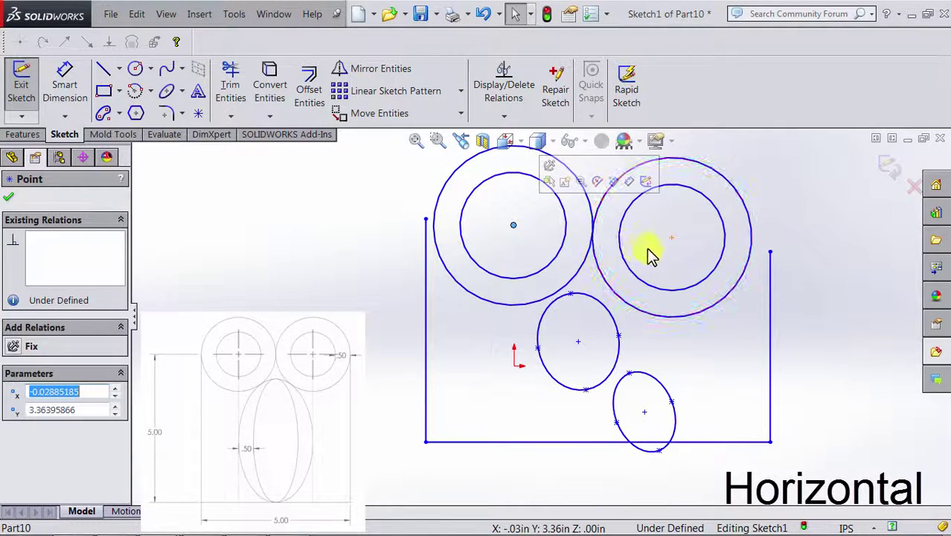
pyautogui.keyDown('ctrl'); pyautogui.click(671, 238); pyautogui.keyUp('ctrl')
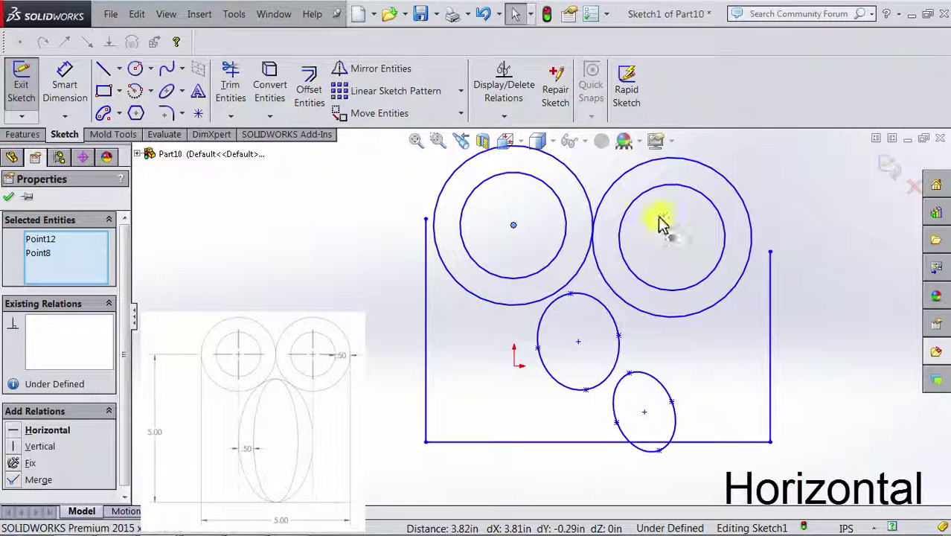
pyautogui.click(16, 435)
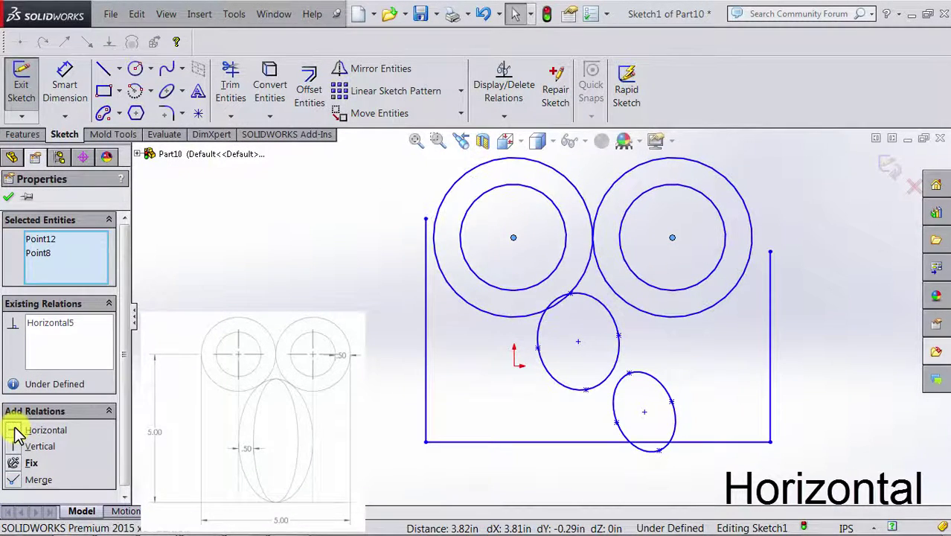
pyautogui.click(505, 395)
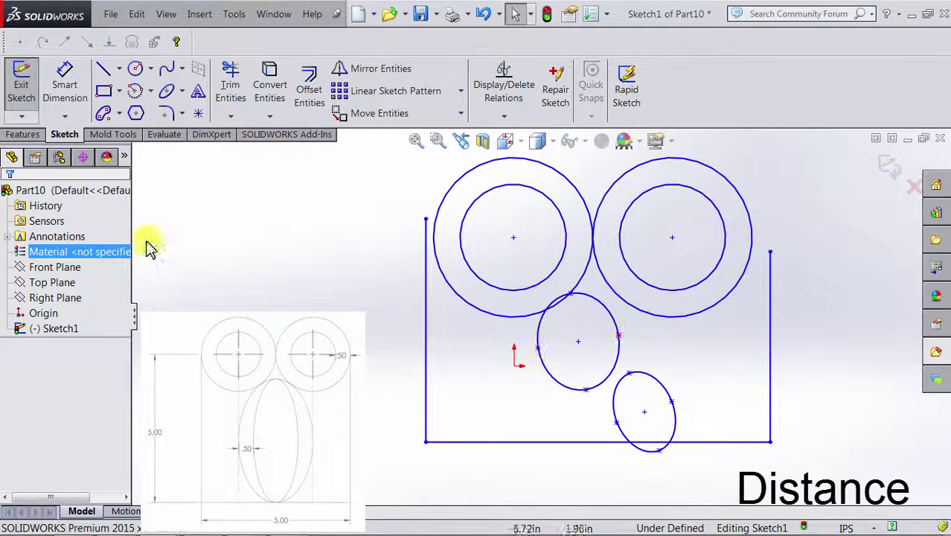
pyautogui.click(195, 270)
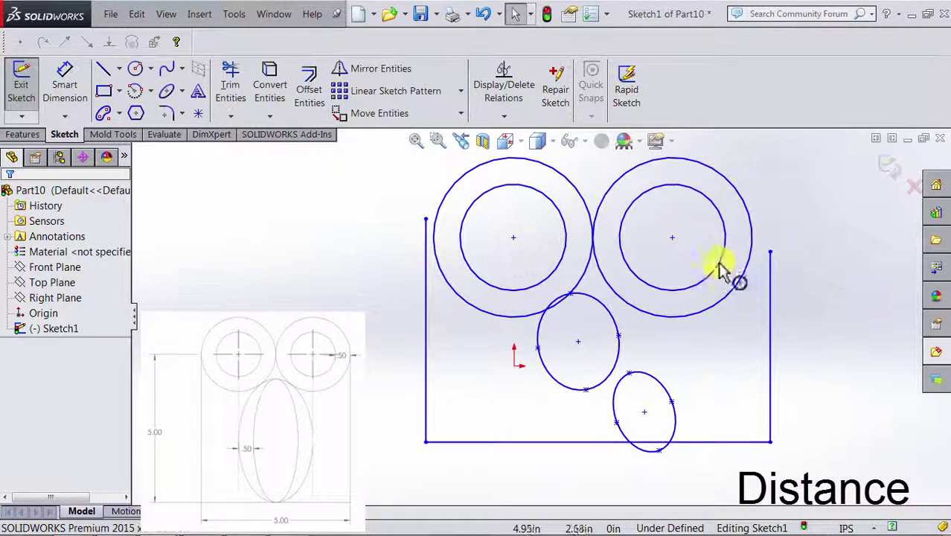
# Dimension the gap between the right pair's inner and outer circles at .5 in and shrink the outer circles to about 2.69 in diameter.
pyautogui.click(67, 98)
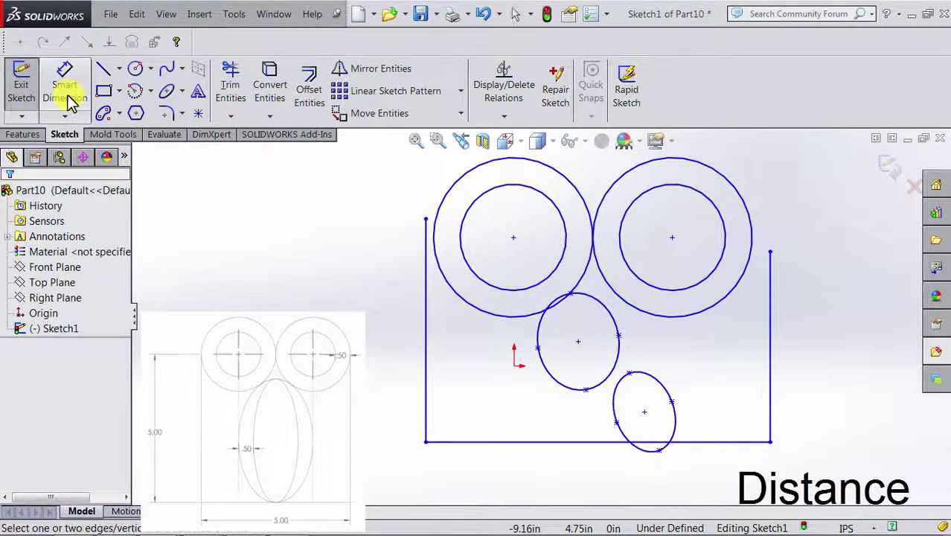
pyautogui.click(719, 276)
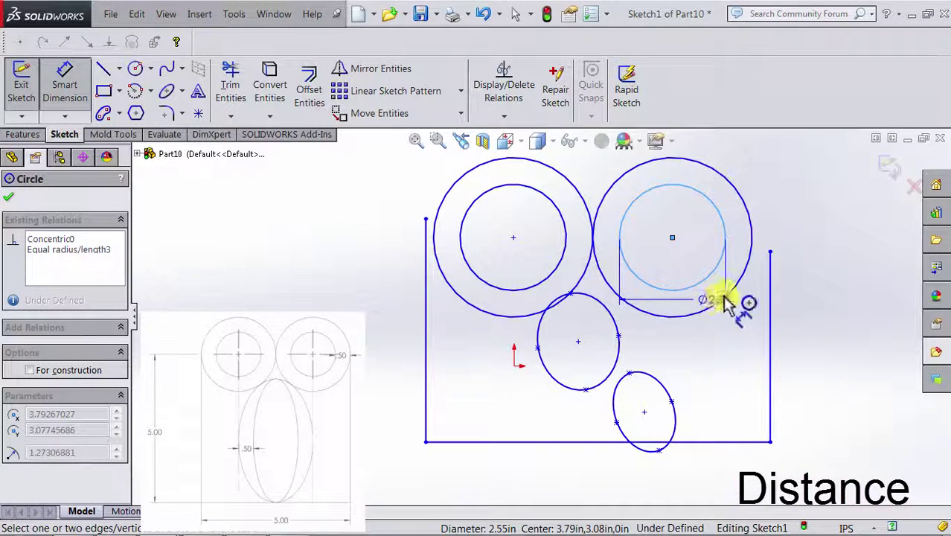
pyautogui.click(746, 265)
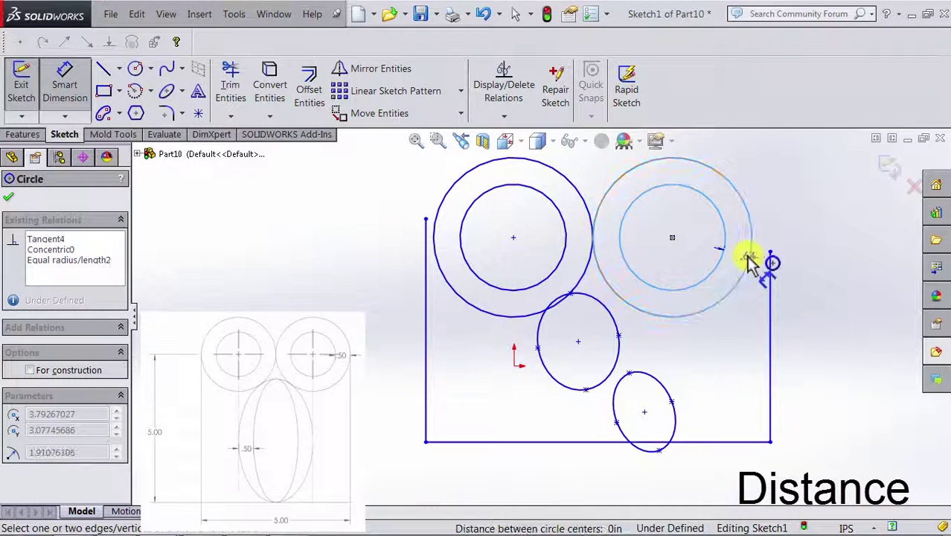
pyautogui.click(714, 287)
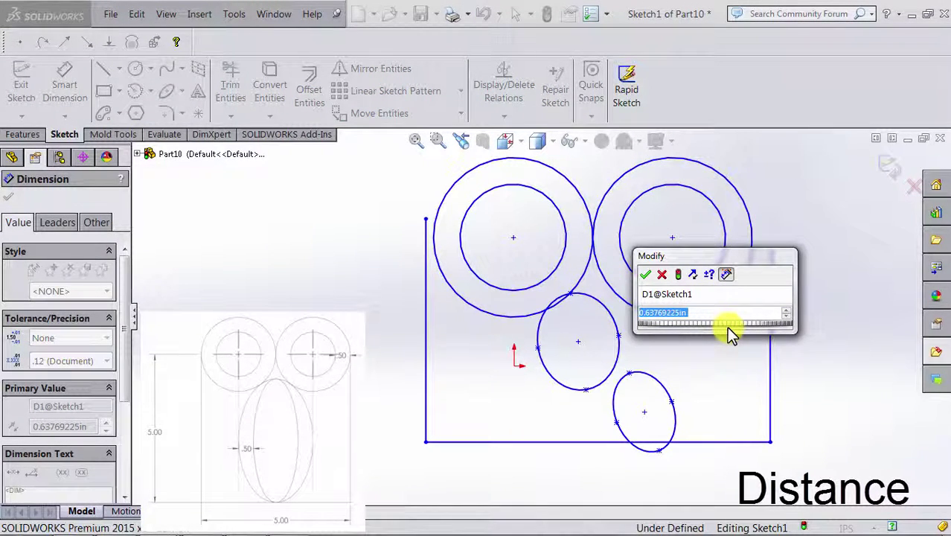
pyautogui.write('.5')
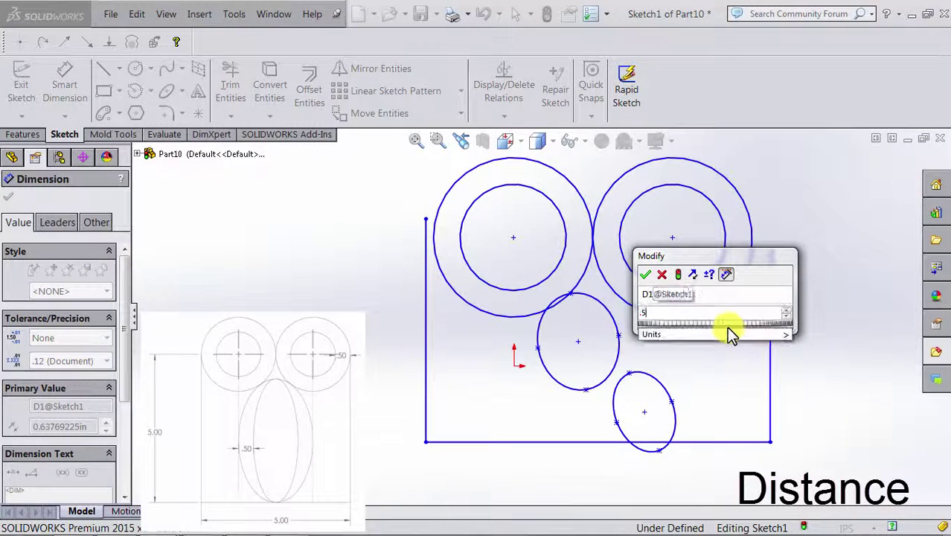
pyautogui.click(645, 276)
pyautogui.click(64, 87)
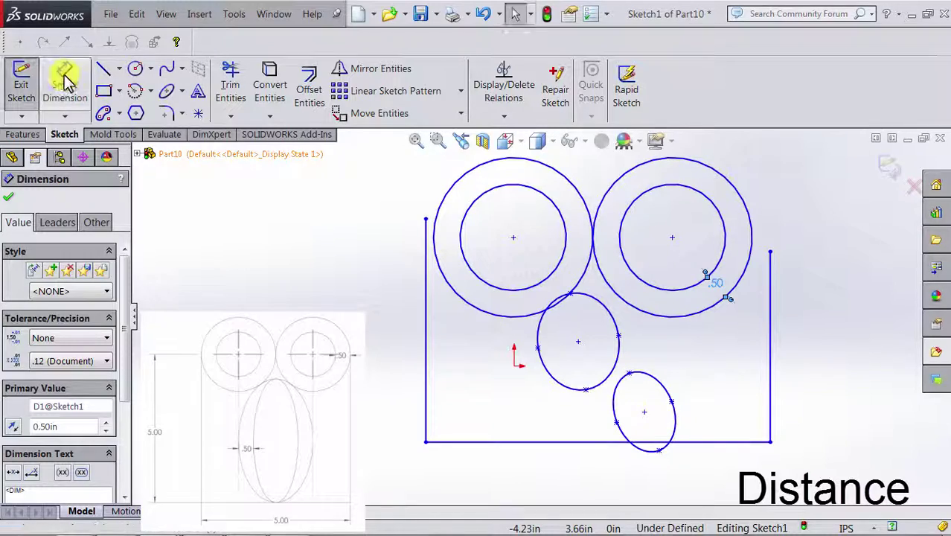
pyautogui.moveTo(568, 262)
pyautogui.mouseDown()
pyautogui.moveTo(562, 255)
pyautogui.moveTo(579, 253)
pyautogui.moveTo(550, 264)
pyautogui.moveTo(559, 265)
pyautogui.mouseUp()
pyautogui.click(609, 301)
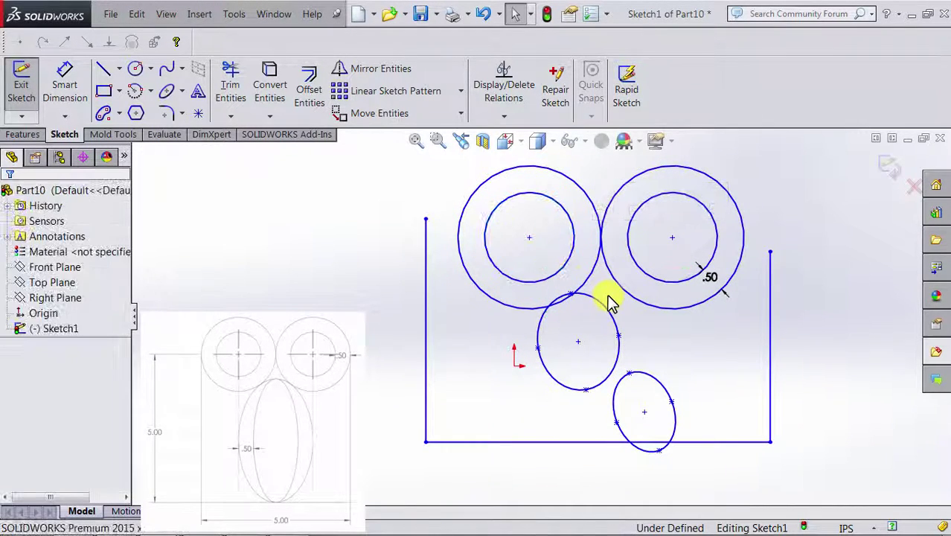
# Make the right vertical line tangent to the right outer circle and lower its upper endpoint to about Y 0.13 in.
pyautogui.click(744, 258)
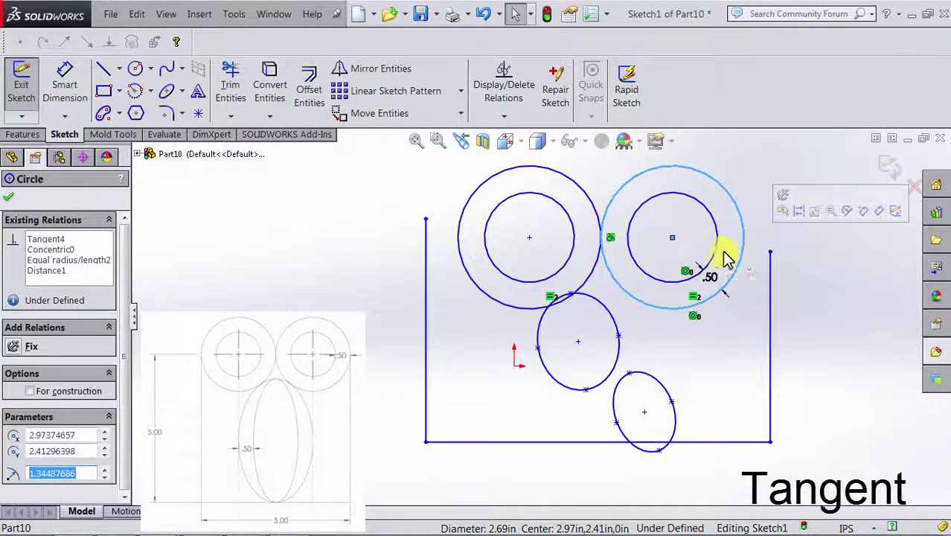
pyautogui.keyDown('ctrl'); pyautogui.click(769, 293); pyautogui.keyUp('ctrl')
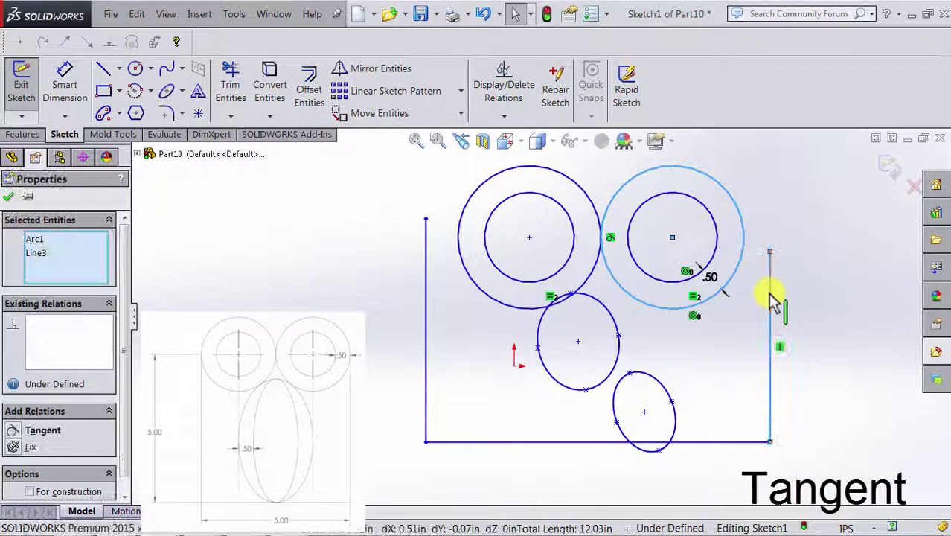
pyautogui.click(16, 437)
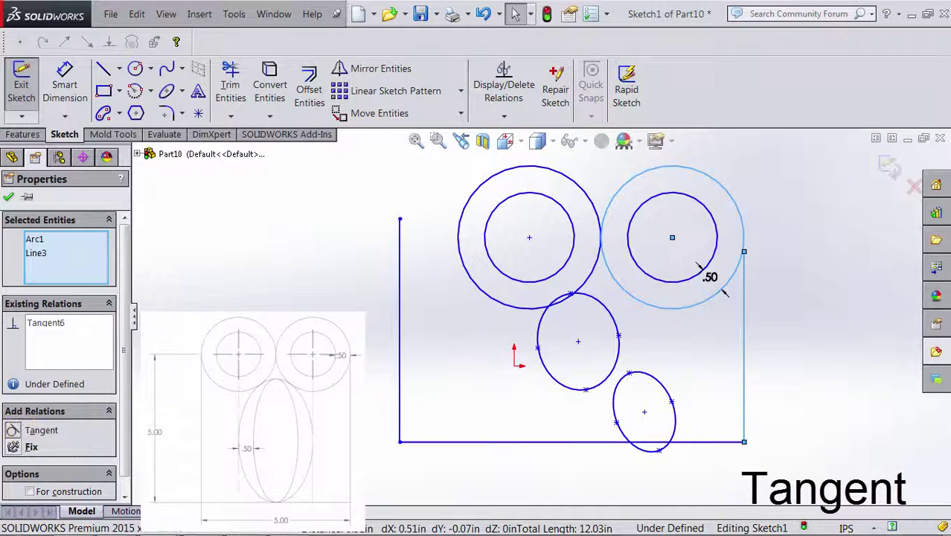
pyautogui.click(840, 318)
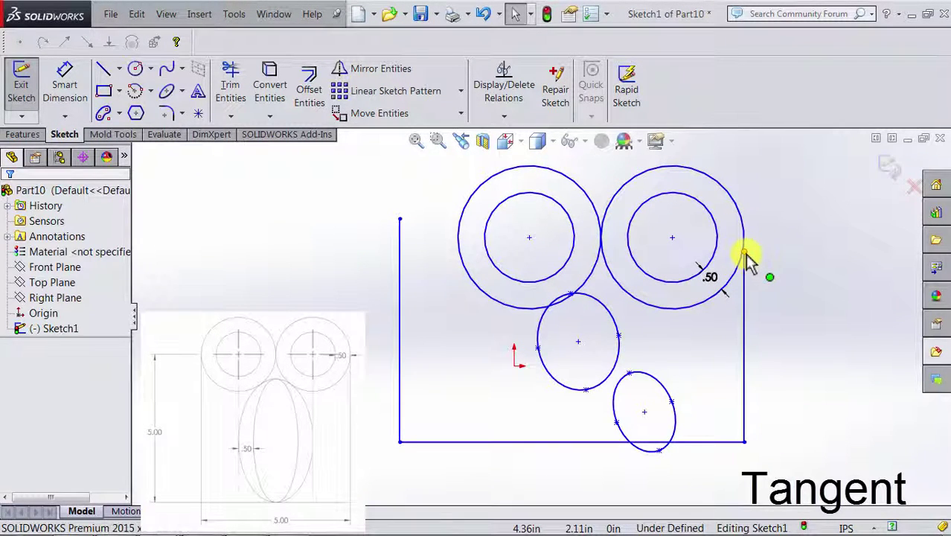
pyautogui.moveTo(745, 255); pyautogui.dragTo(742, 358)
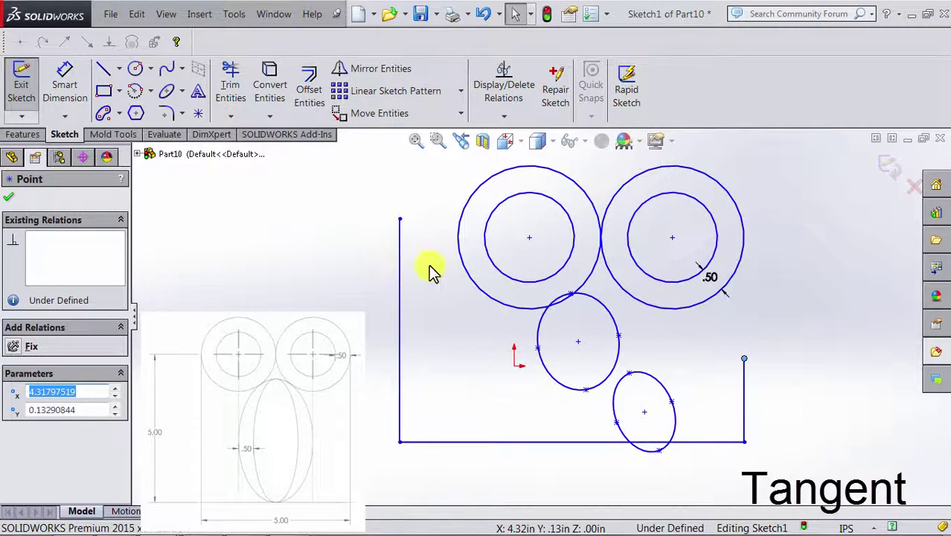
# Make the left vertical line tangent to the left outer circle and lower its upper endpoint to about Y 0.58 in.
pyautogui.click(459, 253)
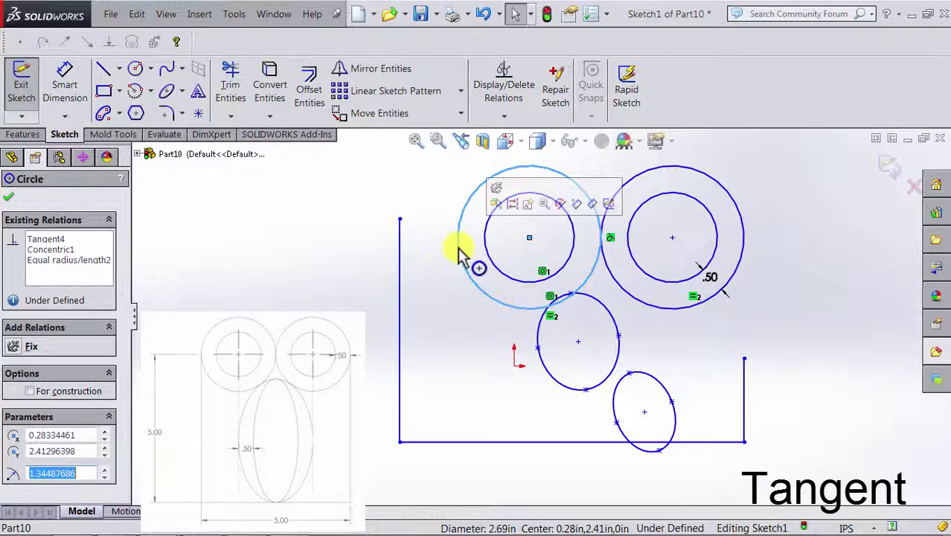
pyautogui.keyDown('ctrl'); pyautogui.click(401, 274); pyautogui.keyUp('ctrl')
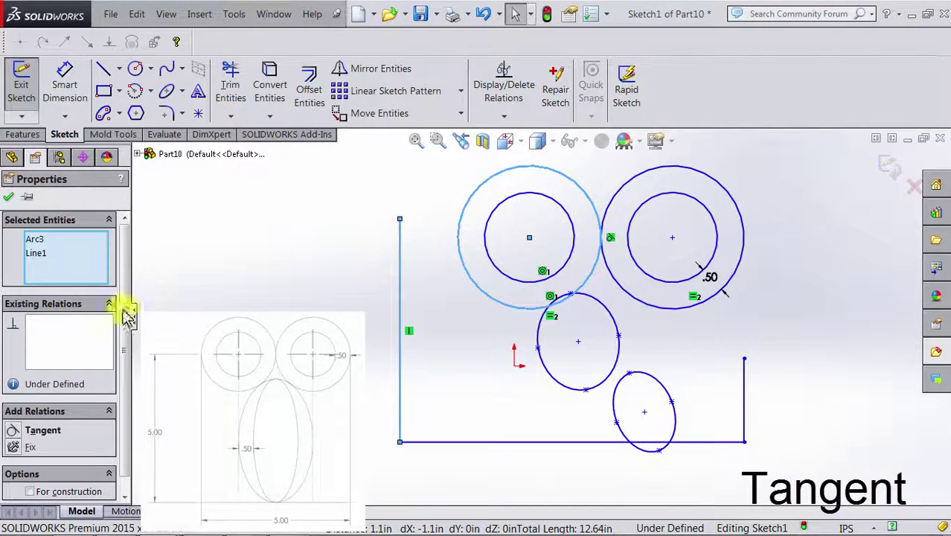
pyautogui.click(15, 431)
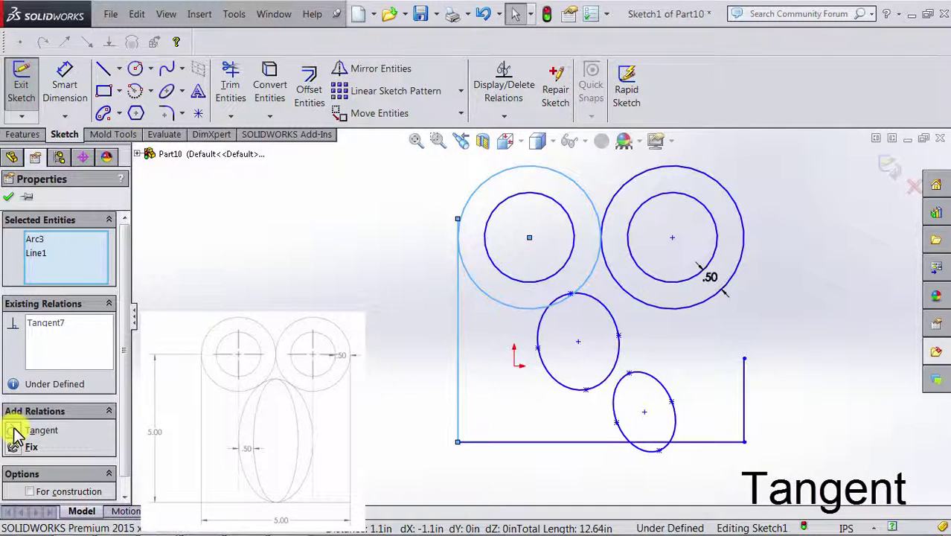
pyautogui.click(429, 272)
pyautogui.click(458, 219)
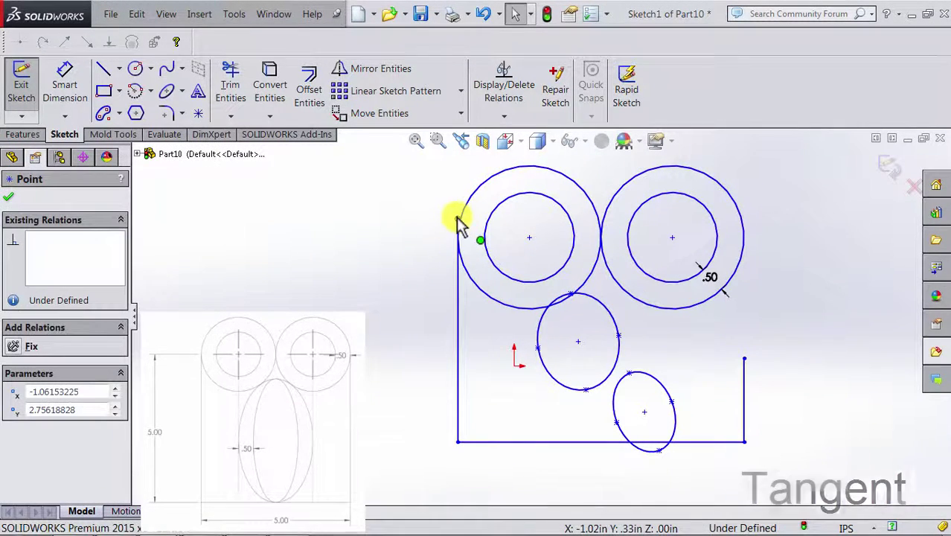
pyautogui.moveTo(458, 219); pyautogui.dragTo(463, 335)
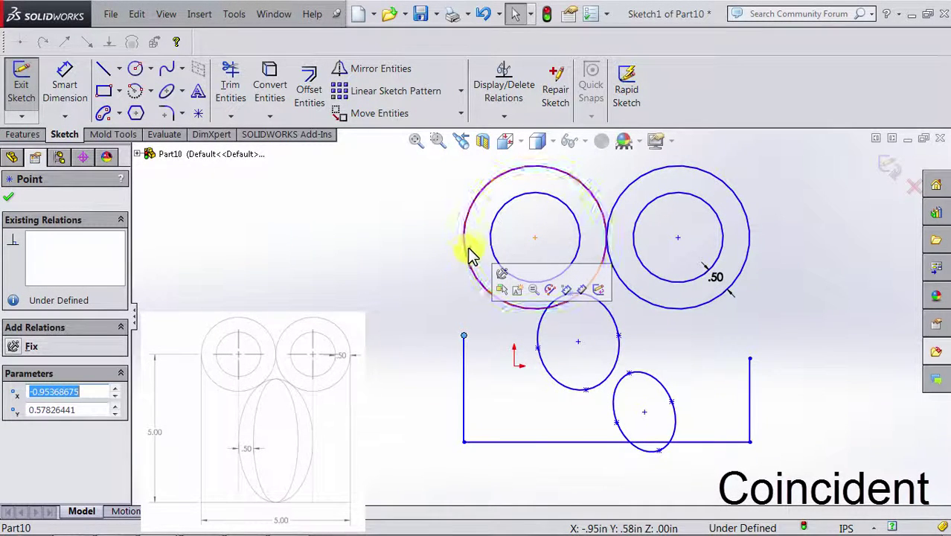
pyautogui.click(393, 319)
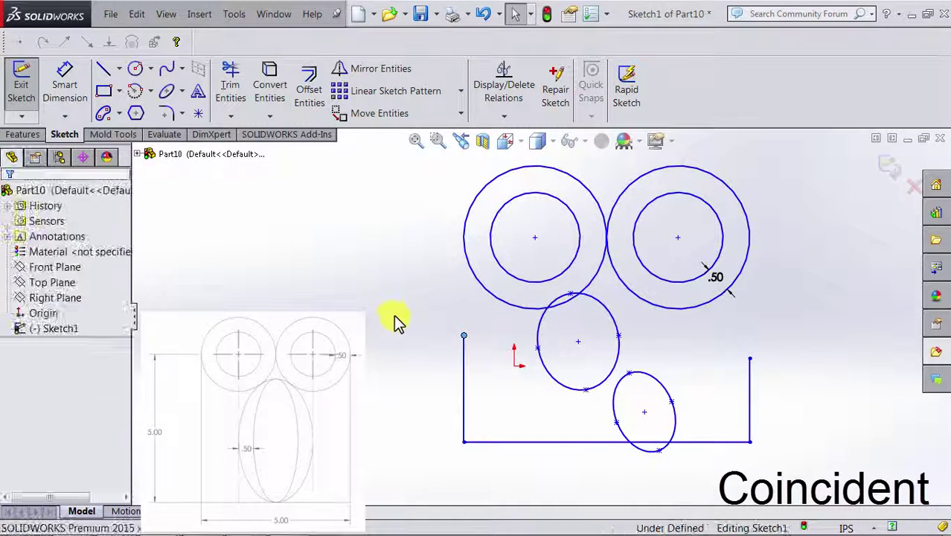
# Make the left line's upper endpoint coincident with the left outer circle and raise that point to about Y 2.78 in.
pyautogui.click(462, 334)
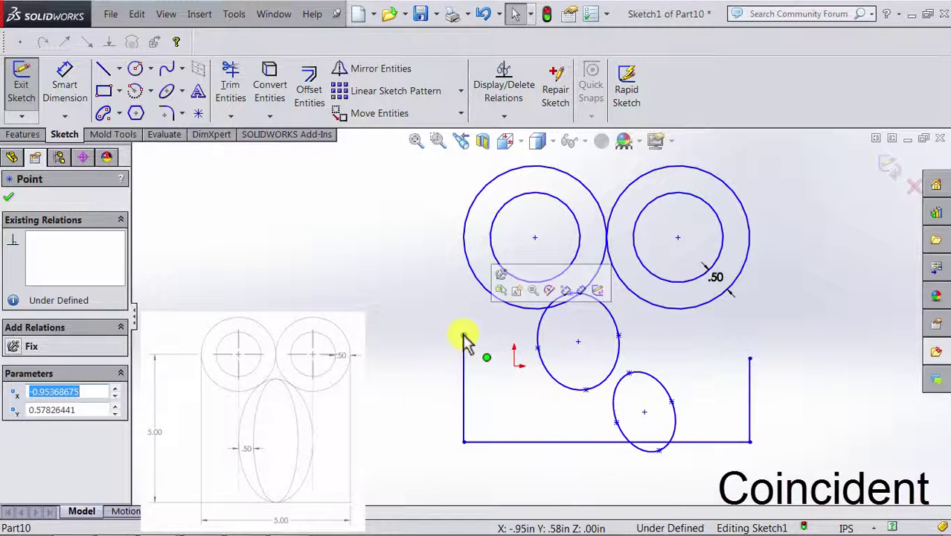
pyautogui.keyDown('ctrl'); pyautogui.click(462, 245); pyautogui.keyUp('ctrl')
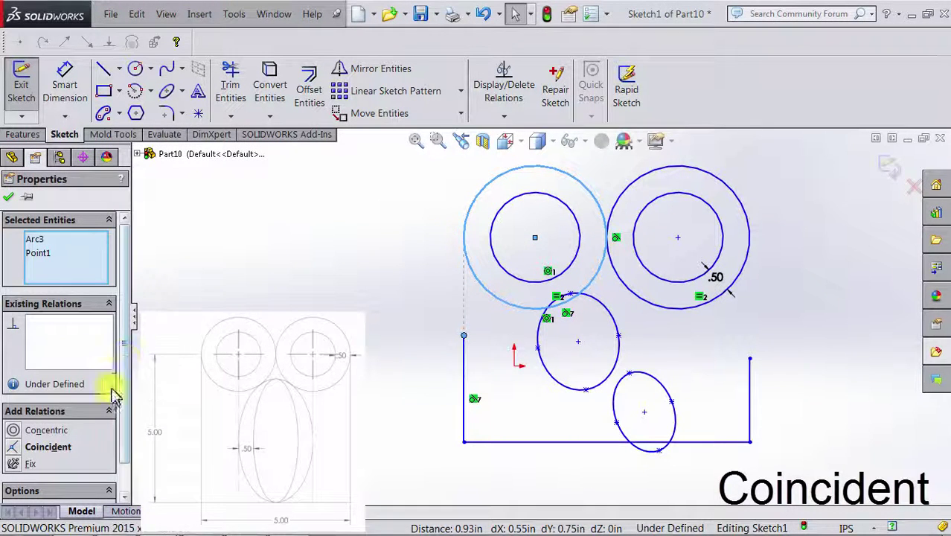
pyautogui.click(22, 451)
pyautogui.click(351, 308)
pyautogui.click(464, 239)
pyautogui.moveTo(465, 249); pyautogui.dragTo(476, 223)
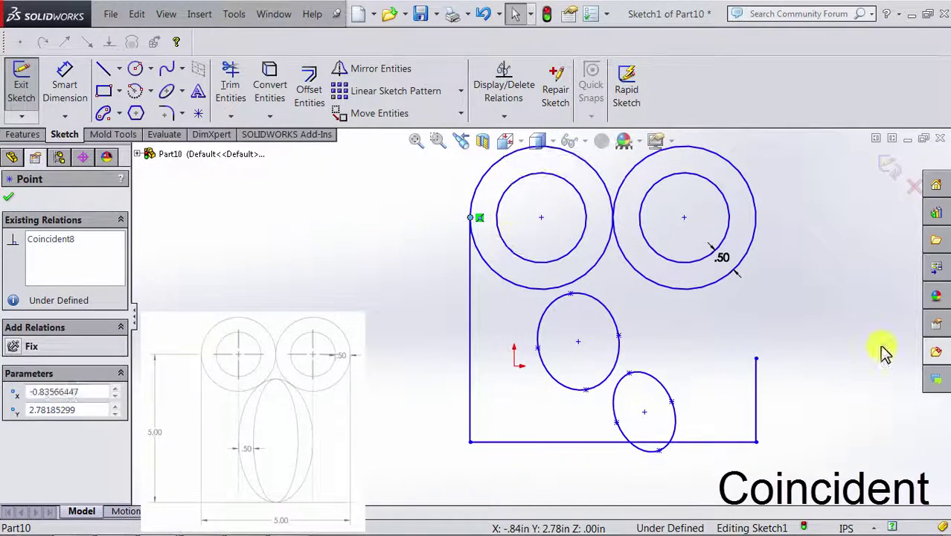
pyautogui.click(816, 347)
# Add a coincident relation between the right vertical line's upper endpoint and the right outer circle.
pyautogui.click(756, 360)
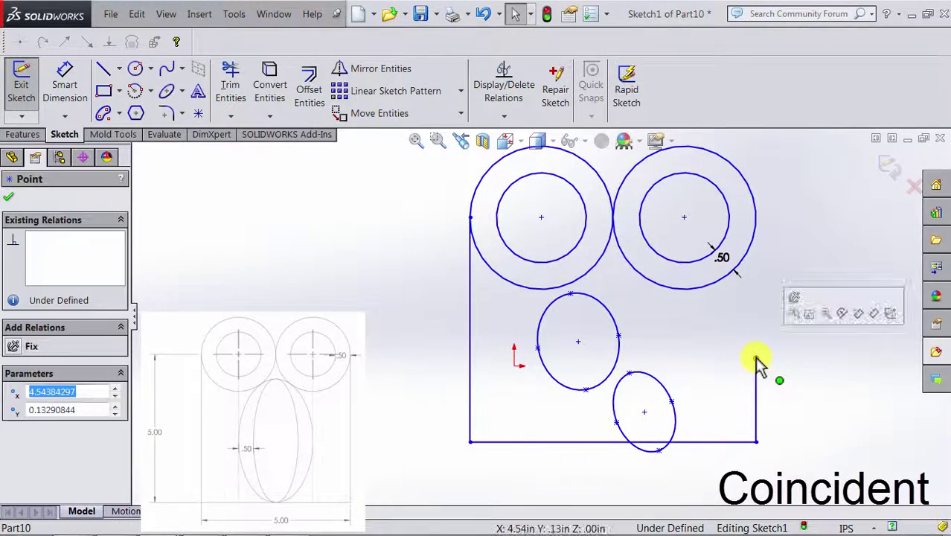
pyautogui.keyDown('ctrl'); pyautogui.click(753, 223); pyautogui.keyUp('ctrl')
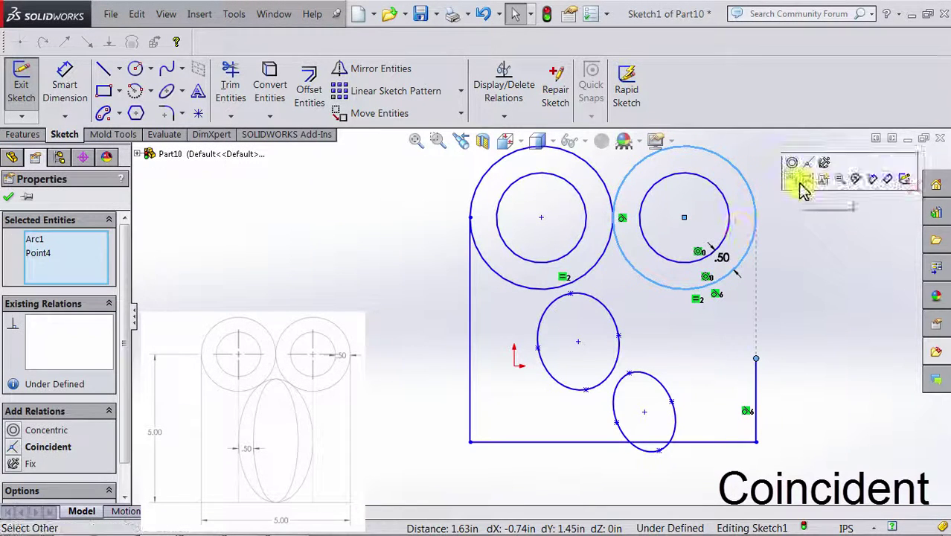
pyautogui.click(16, 450)
pyautogui.press('Escape')
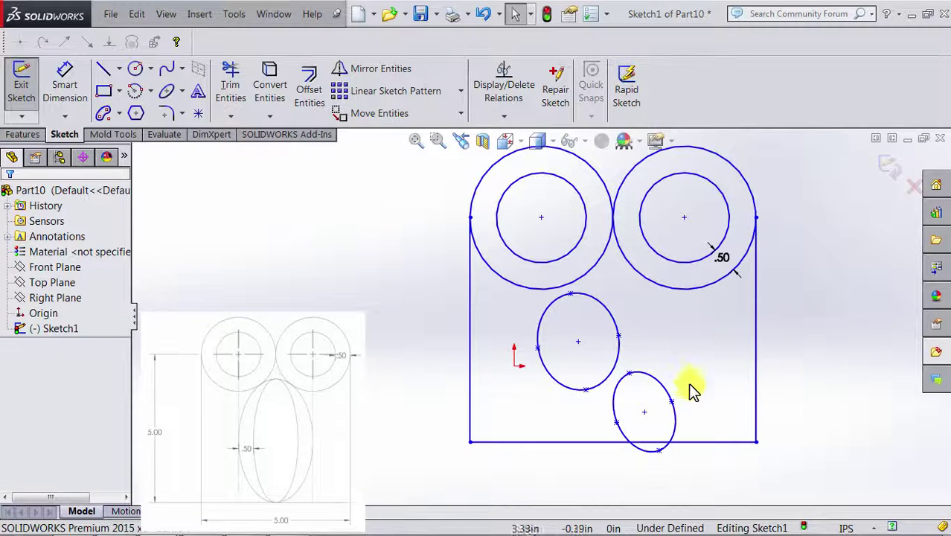
# Add a concentric relation between the two ellipses.
pyautogui.click(647, 384)
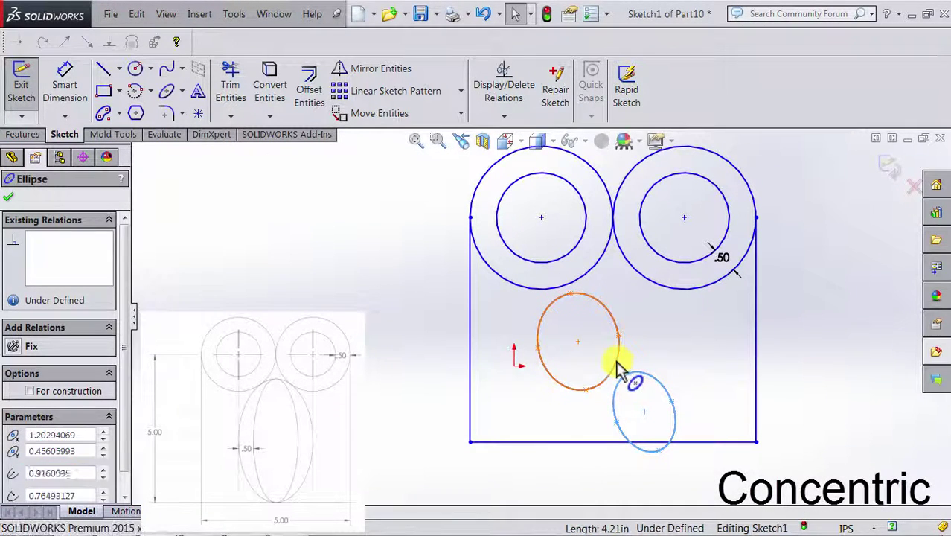
pyautogui.keyDown('ctrl'); pyautogui.click(617, 365); pyautogui.keyUp('ctrl')
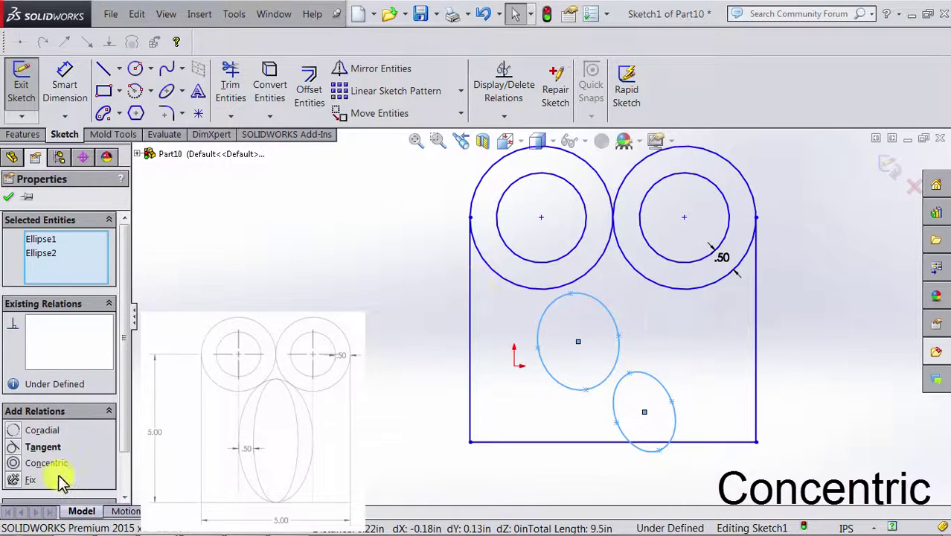
pyautogui.click(13, 462)
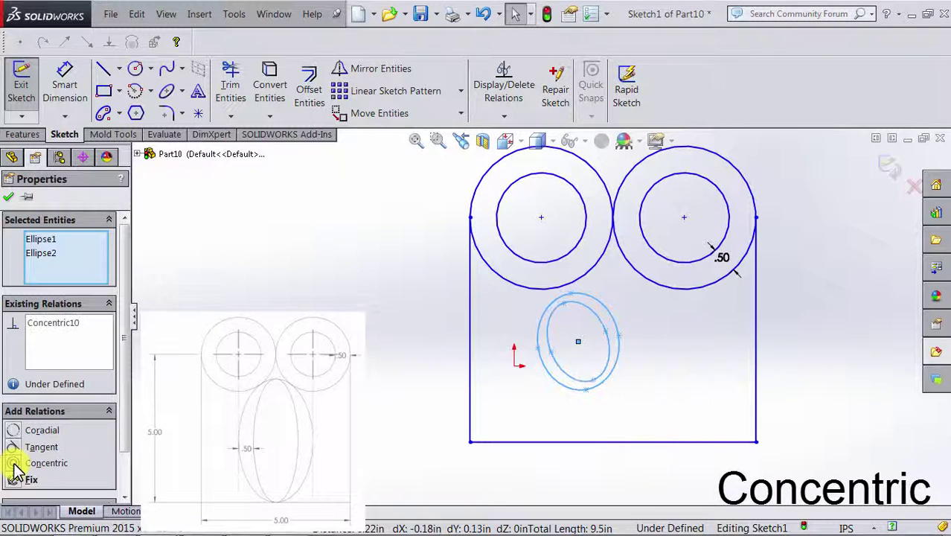
pyautogui.click(531, 365)
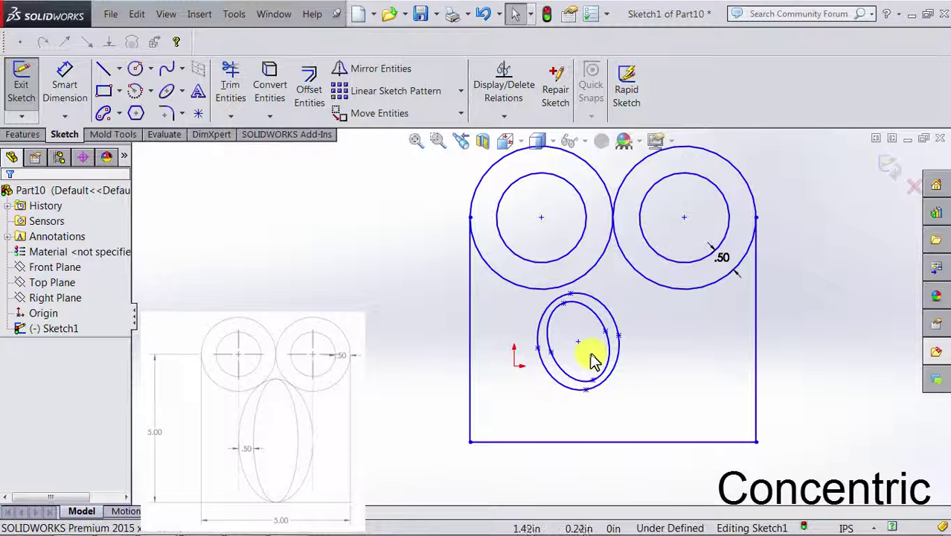
pyautogui.click(610, 315)
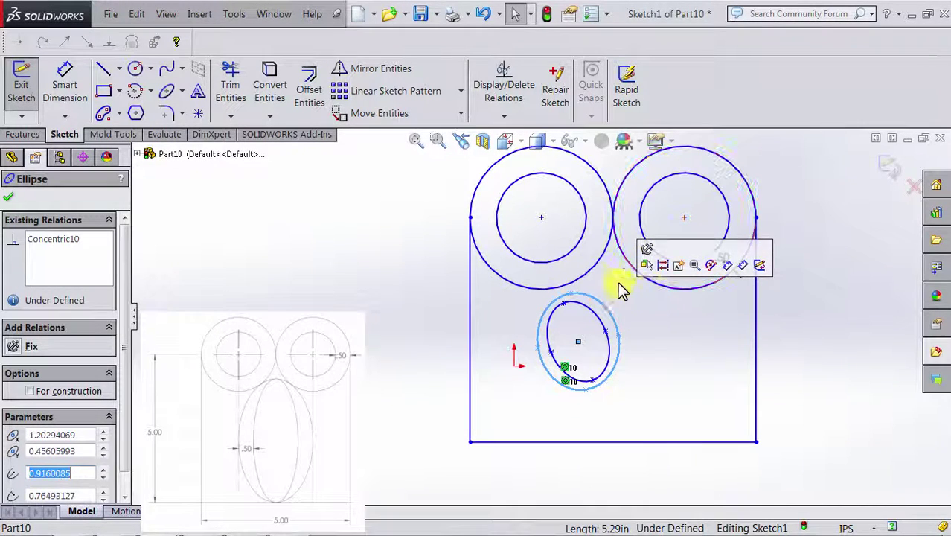
pyautogui.click(634, 299)
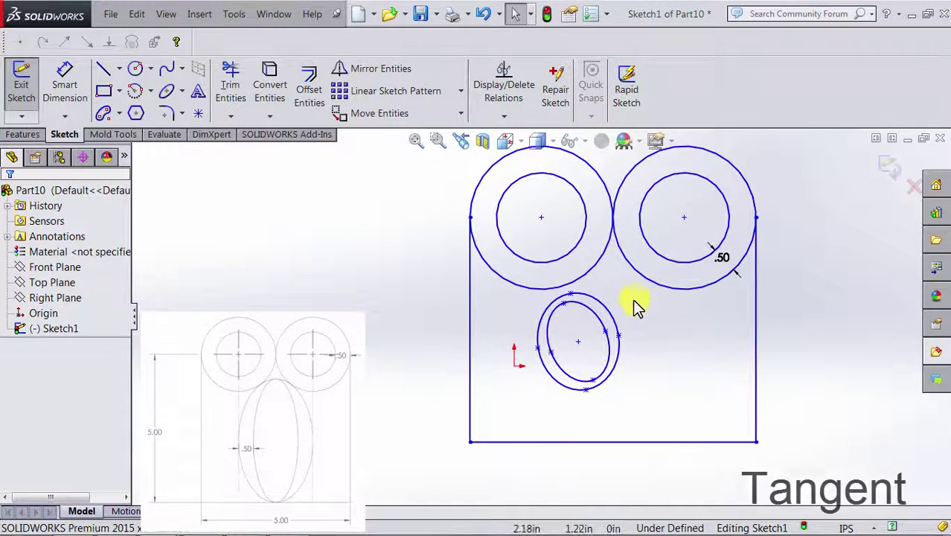
# Add a tangent relation between the outer ellipse and the right outer circle.
pyautogui.click(604, 310)
pyautogui.click(604, 309)
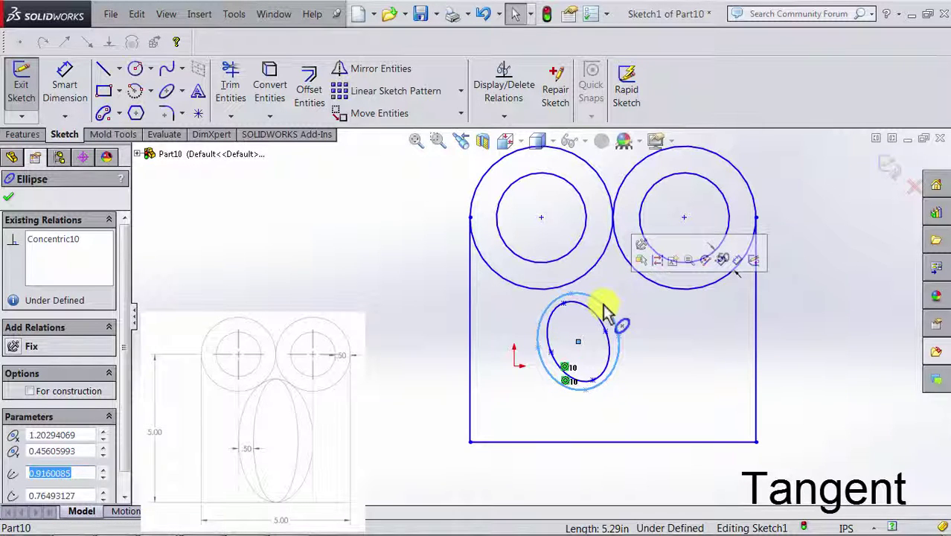
pyautogui.keyDown('ctrl'); pyautogui.click(649, 284); pyautogui.keyUp('ctrl')
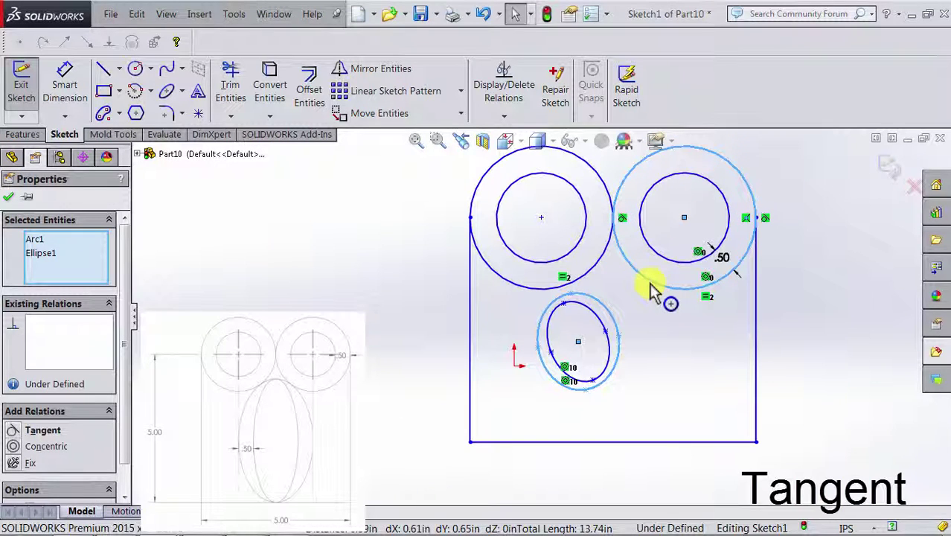
pyautogui.click(14, 431)
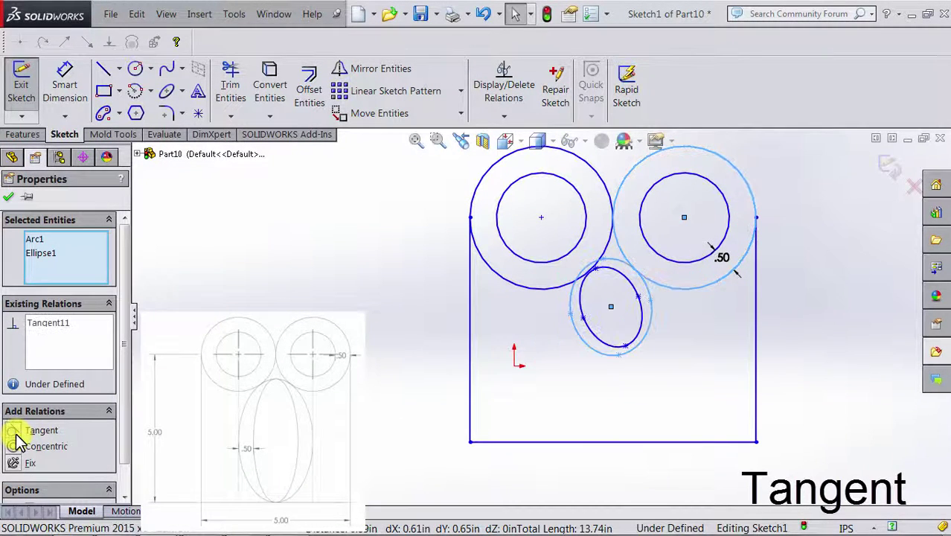
pyautogui.click(350, 287)
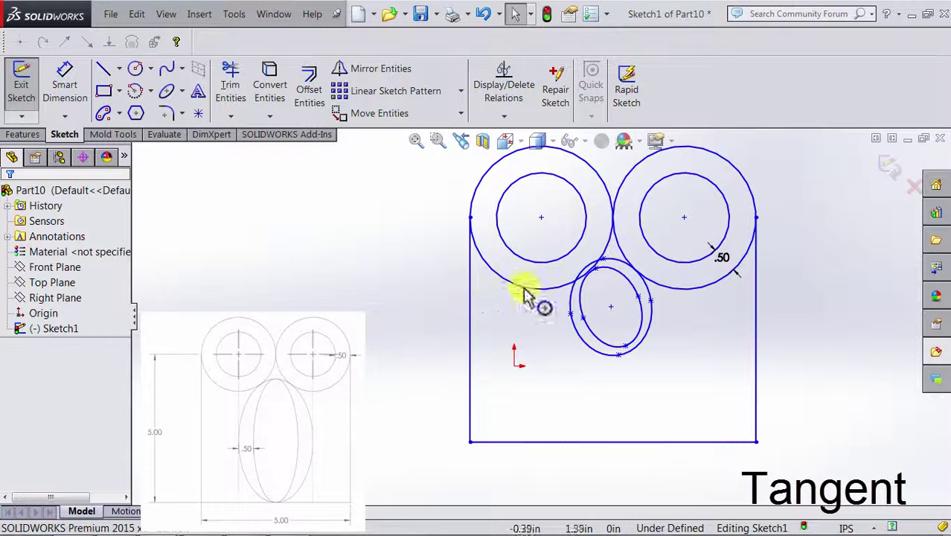
# Make the outer ellipse tangent to the left outer circle and enlarge it freehand so it stands clear of the inner ellipse.
pyautogui.click(574, 294)
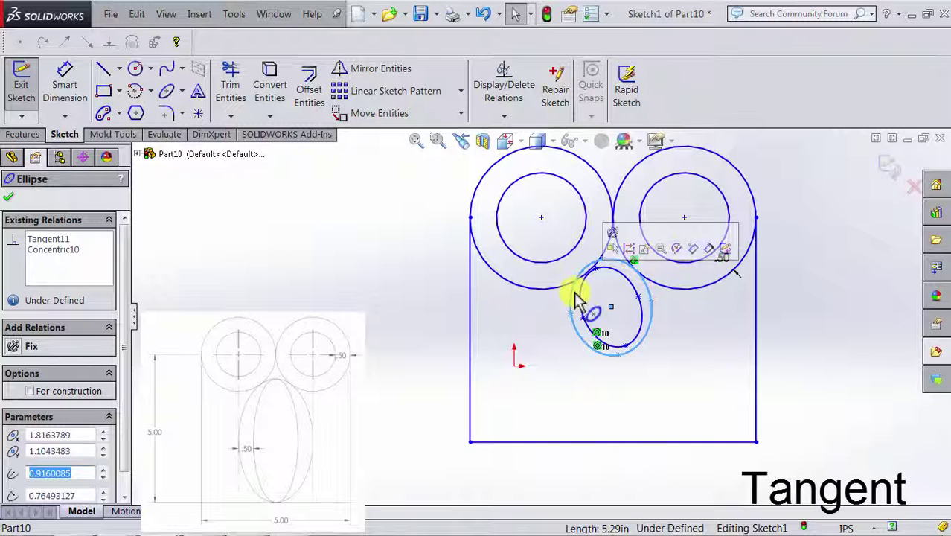
pyautogui.keyDown('ctrl'); pyautogui.click(525, 292); pyautogui.keyUp('ctrl')
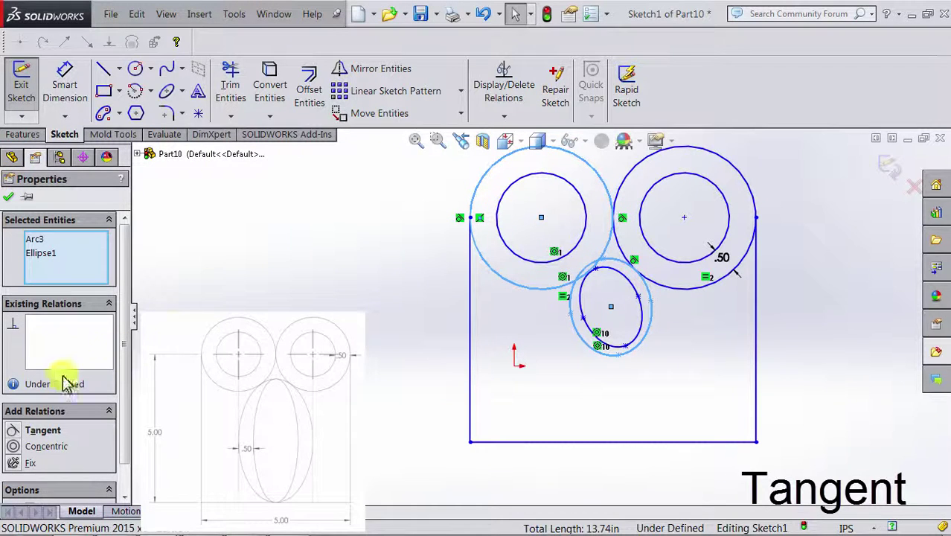
pyautogui.click(23, 431)
pyautogui.press('Escape')
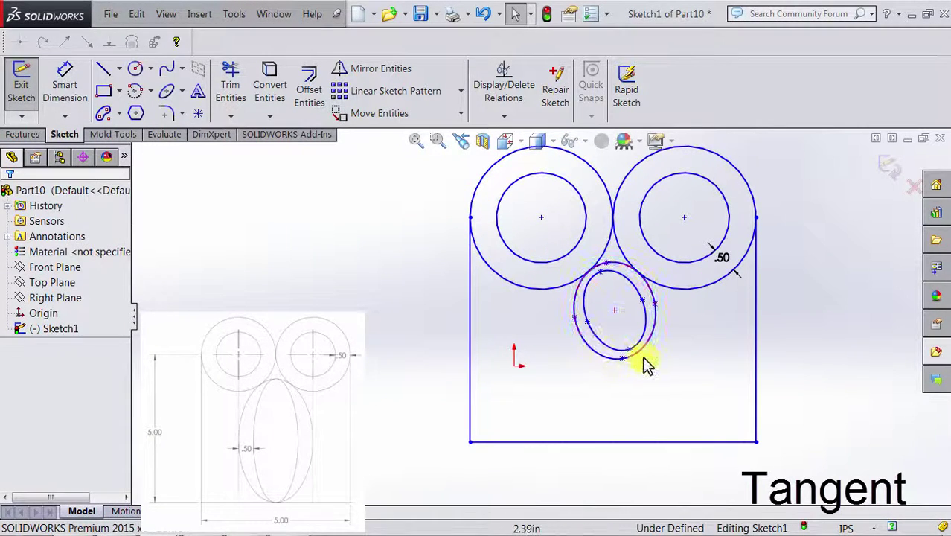
pyautogui.moveTo(646, 359)
pyautogui.mouseDown()
pyautogui.moveTo(640, 368)
pyautogui.moveTo(644, 354)
pyautogui.moveTo(651, 364)
pyautogui.mouseUp()
pyautogui.click(696, 365)
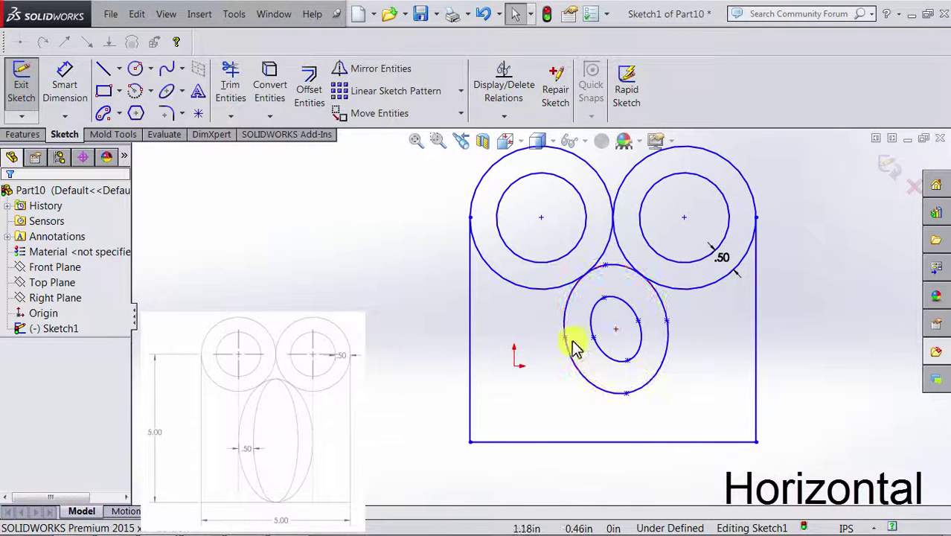
# Add a horizontal relation to the four left and right side points of the two ellipses.
pyautogui.moveTo(577, 346); pyautogui.dragTo(637, 318)
pyautogui.click(586, 372)
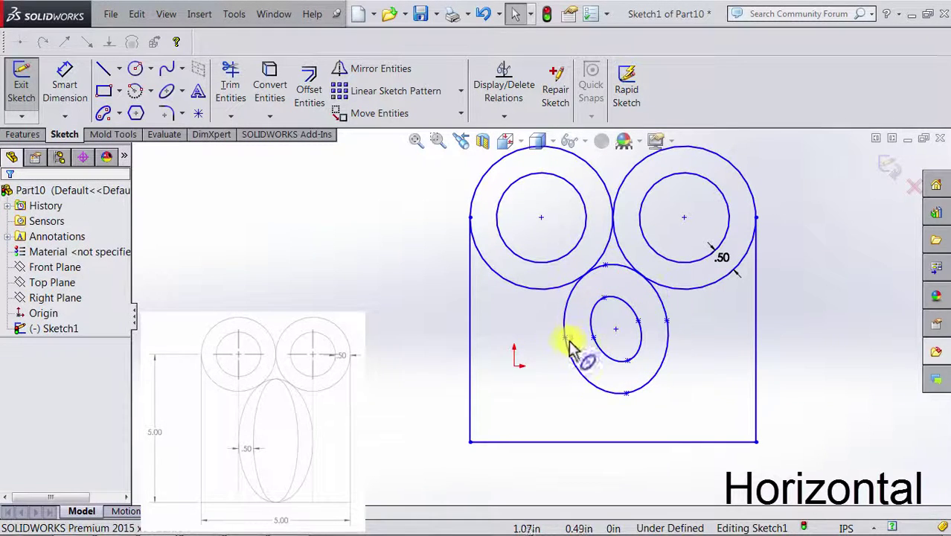
pyautogui.click(564, 338)
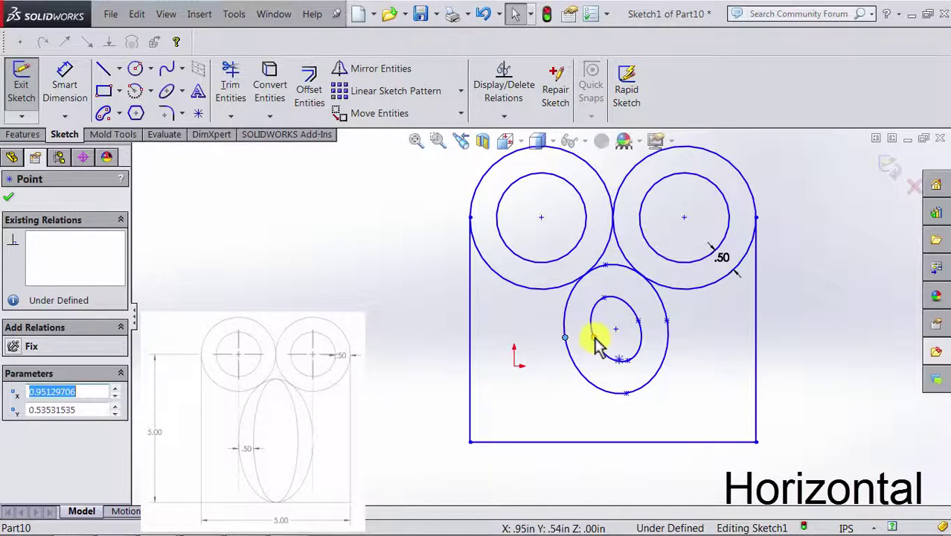
pyautogui.keyDown('ctrl'); pyautogui.click(594, 339); pyautogui.keyUp('ctrl')
pyautogui.keyDown('ctrl'); pyautogui.click(637, 321); pyautogui.keyUp('ctrl')
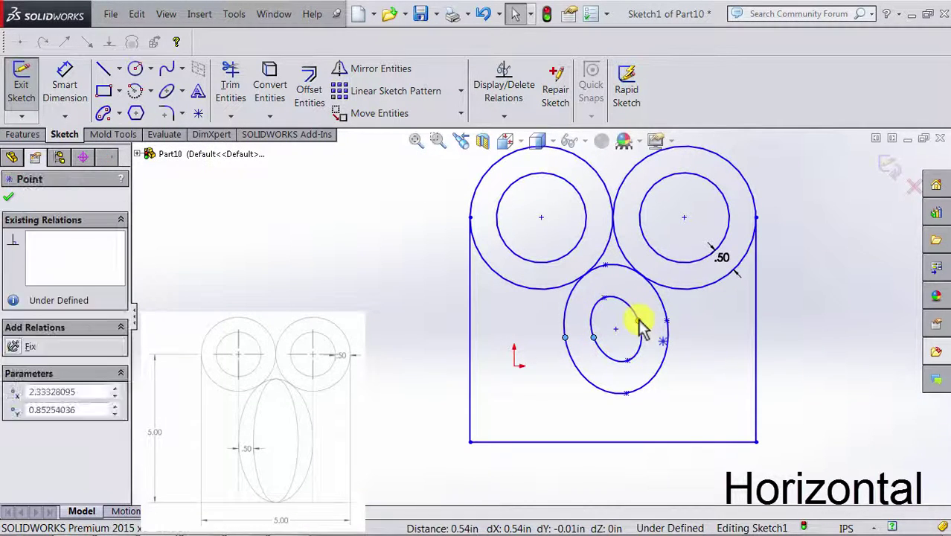
pyautogui.keyDown('ctrl'); pyautogui.click(667, 325); pyautogui.keyUp('ctrl')
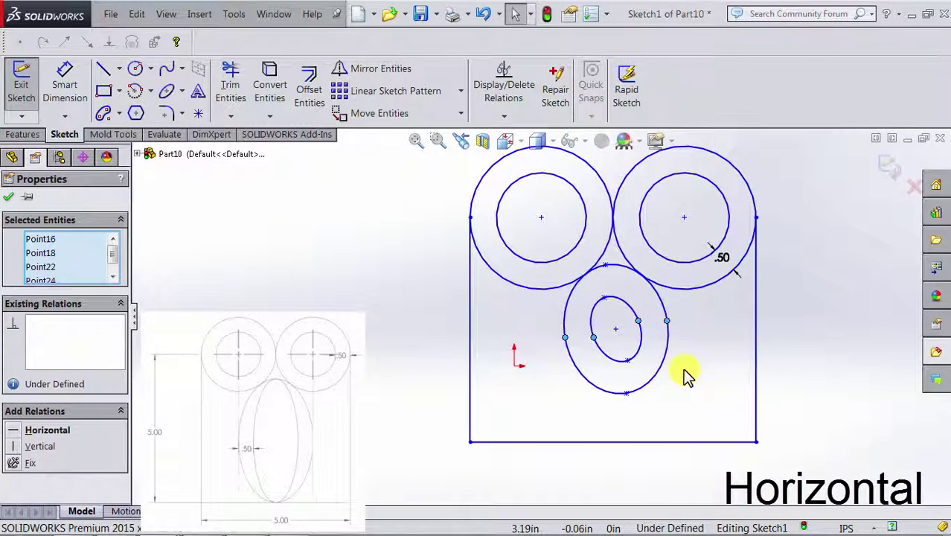
pyautogui.click(18, 435)
pyautogui.press('Escape')
# Add a coincident relation between the top points of the inner and outer ellipses.
pyautogui.click(613, 328)
pyautogui.press('Escape')
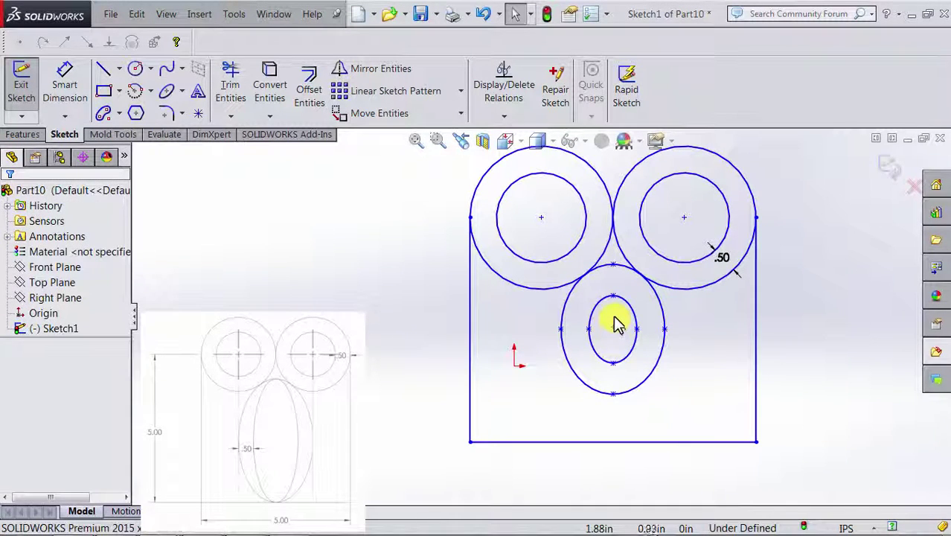
pyautogui.click(613, 300)
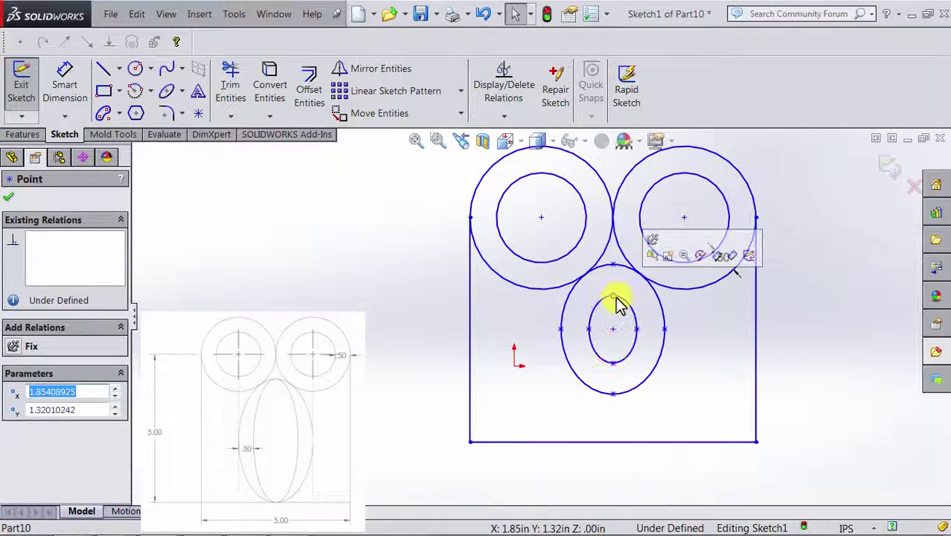
pyautogui.moveTo(618, 273); pyautogui.dragTo(617, 273)
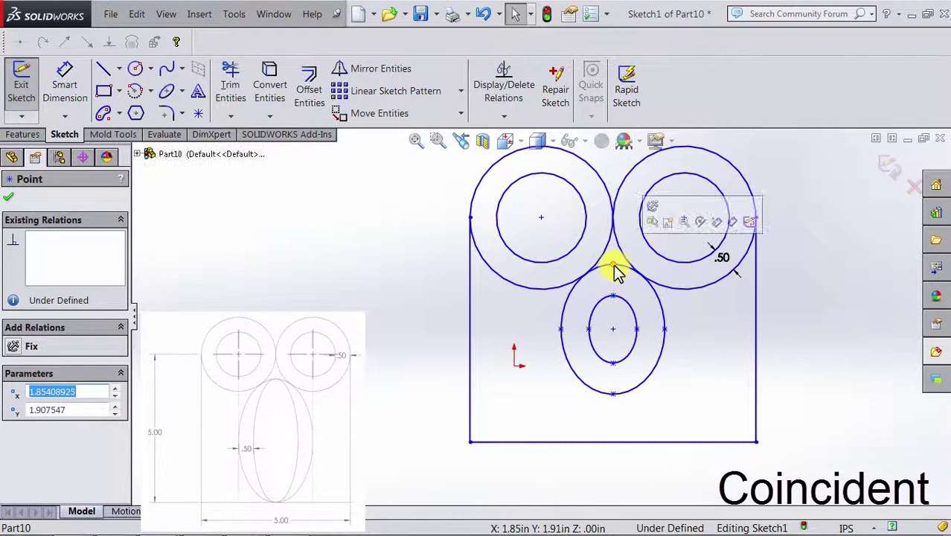
pyautogui.click(608, 282)
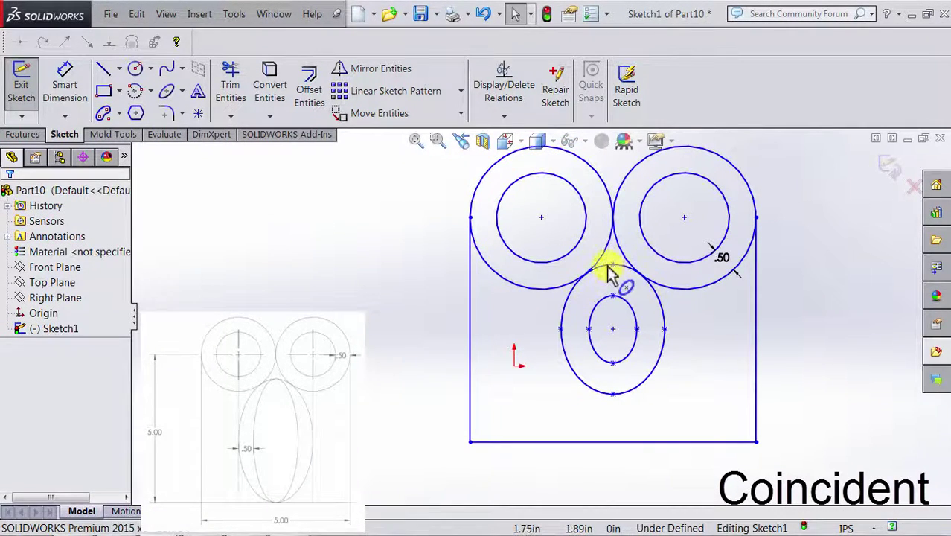
pyautogui.click(612, 270)
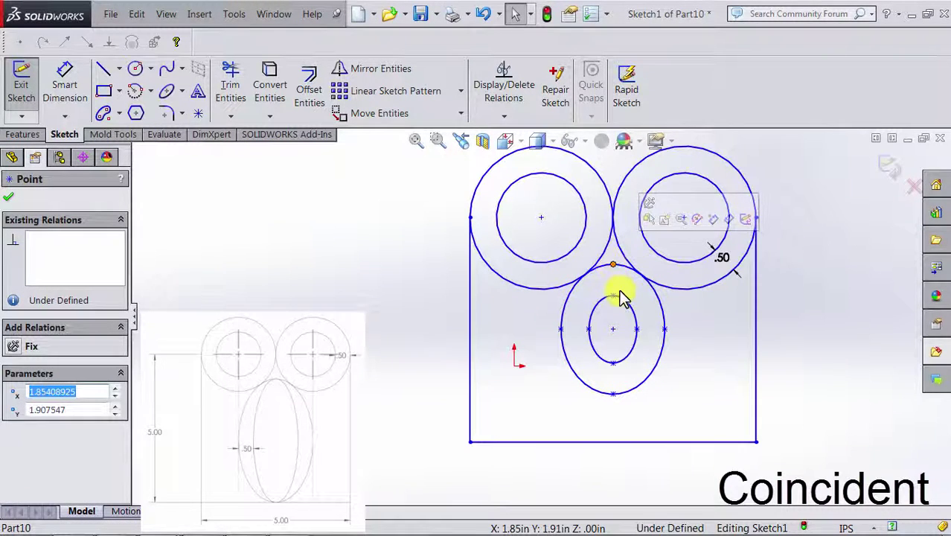
pyautogui.keyDown('ctrl'); pyautogui.click(611, 296); pyautogui.keyUp('ctrl')
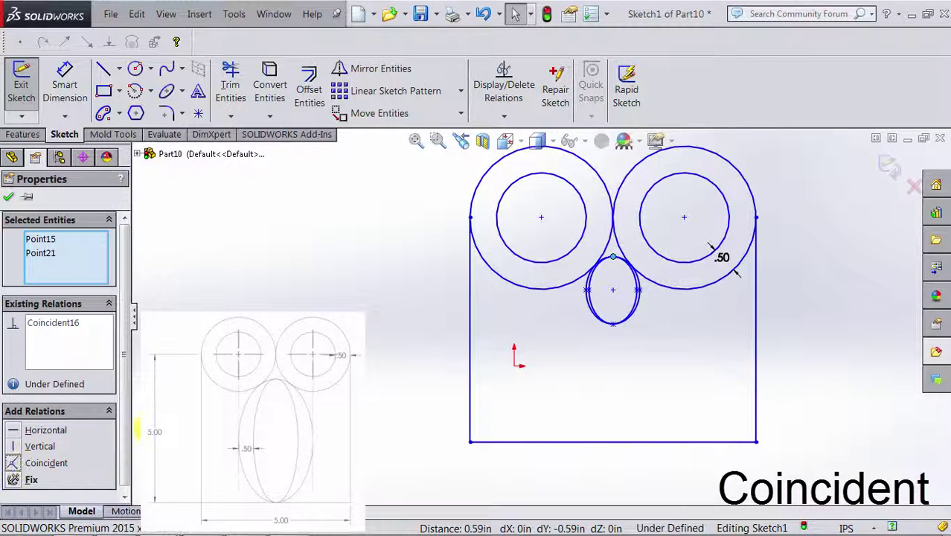
pyautogui.press('Escape')
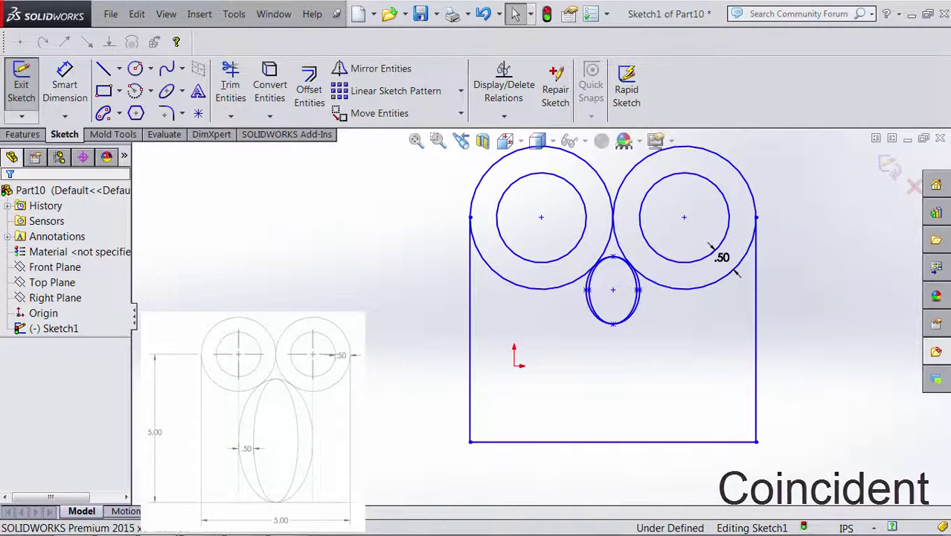
# Add a midpoint relation between the ellipses' bottom point and the bottom horizontal line.
pyautogui.click(613, 324)
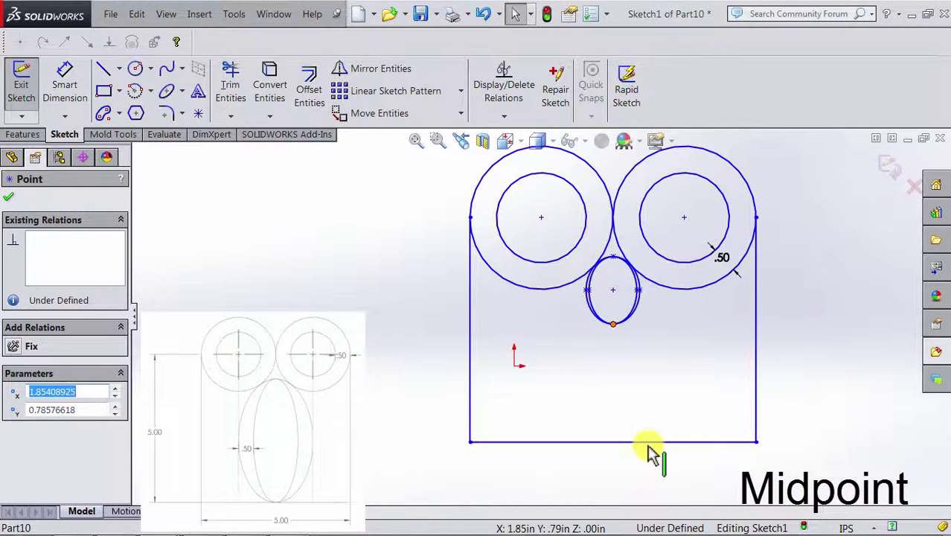
pyautogui.press('Escape')
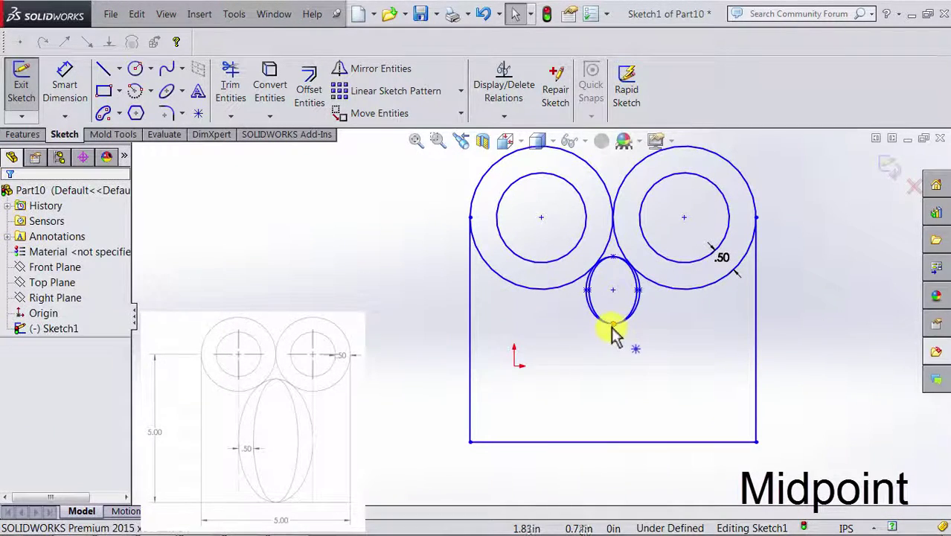
pyautogui.click(612, 325)
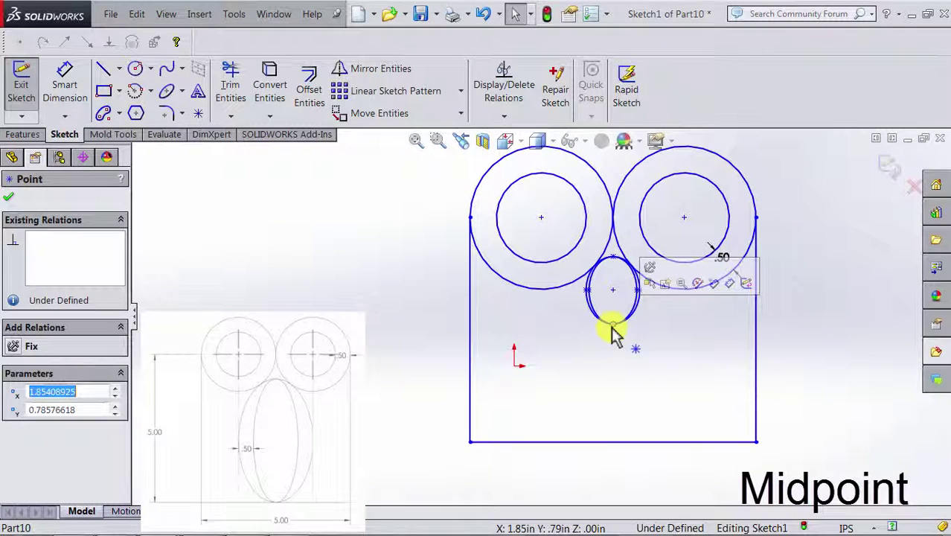
pyautogui.keyDown('ctrl'); pyautogui.click(621, 443); pyautogui.keyUp('ctrl')
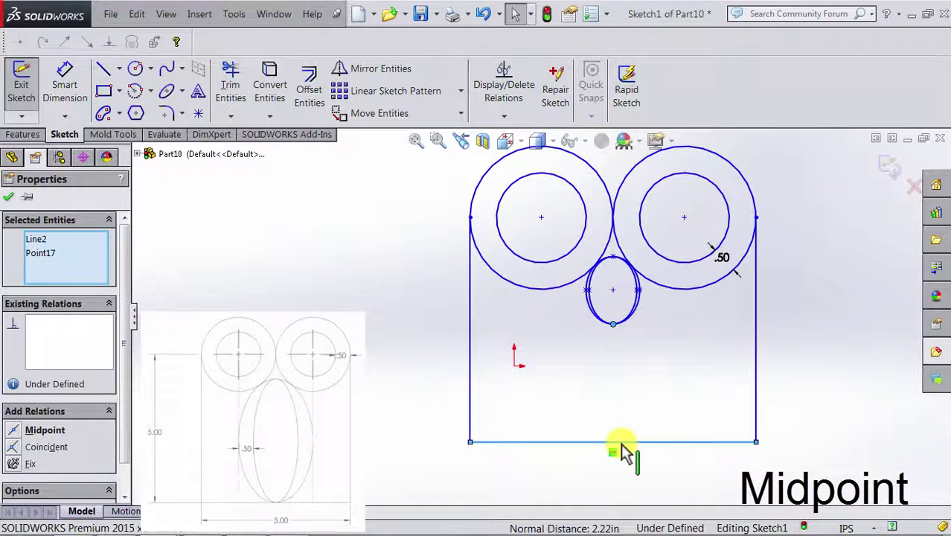
pyautogui.click(38, 430)
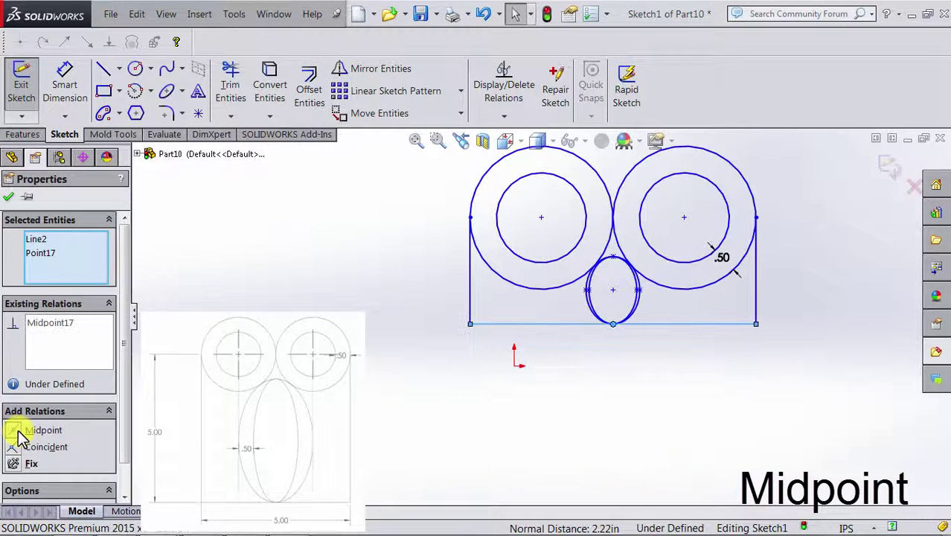
pyautogui.press('Escape')
# Add an equal relation between the bottom horizontal line and the right vertical line.
pyautogui.click(715, 323)
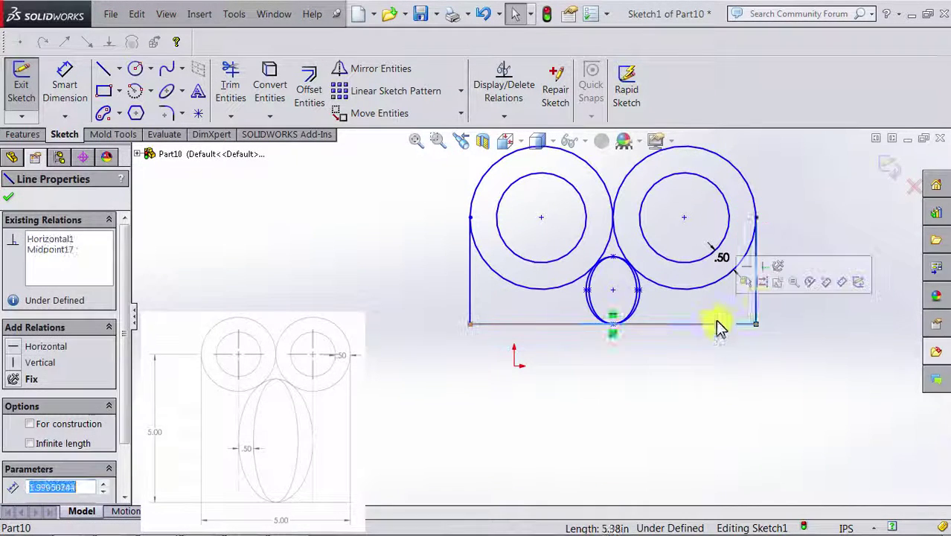
pyautogui.click(756, 302)
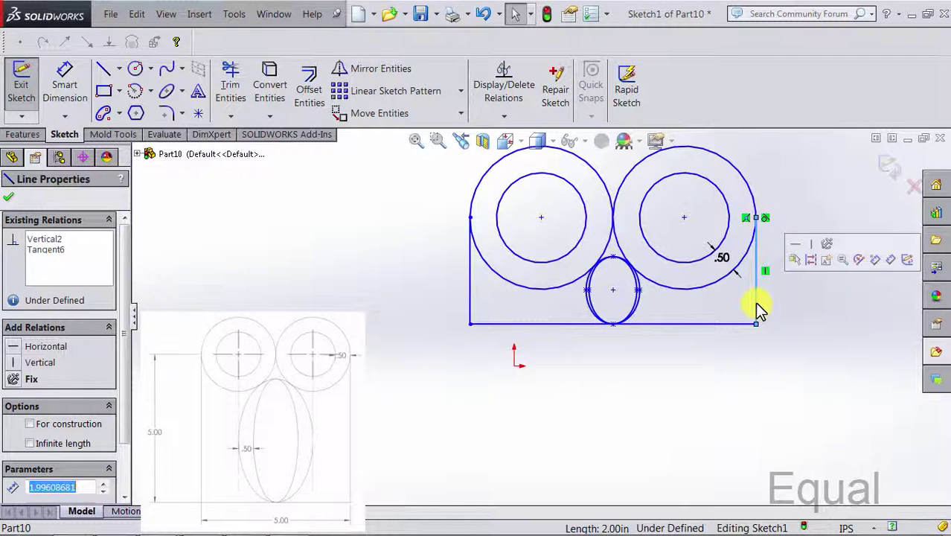
pyautogui.keyDown('ctrl'); pyautogui.click(715, 324); pyautogui.keyUp('ctrl')
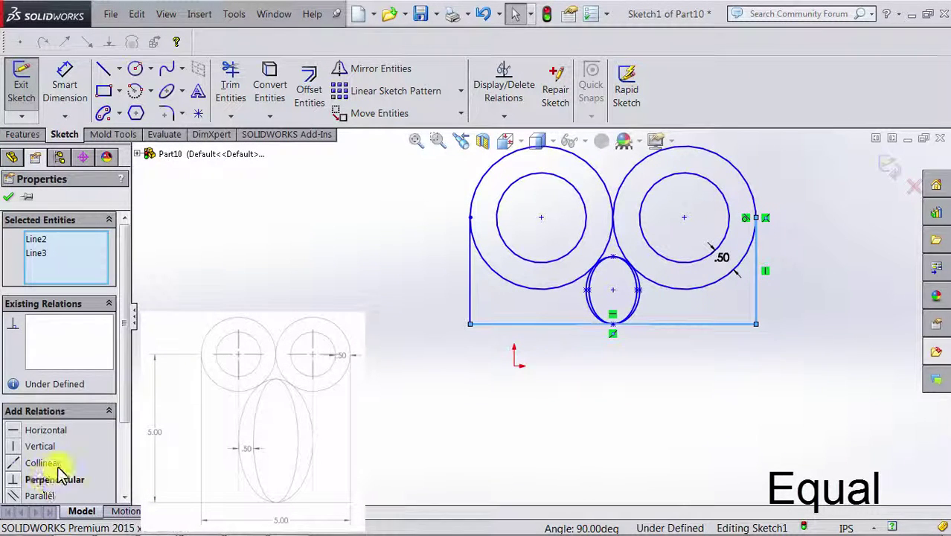
pyautogui.scroll(-3, 127, 401)
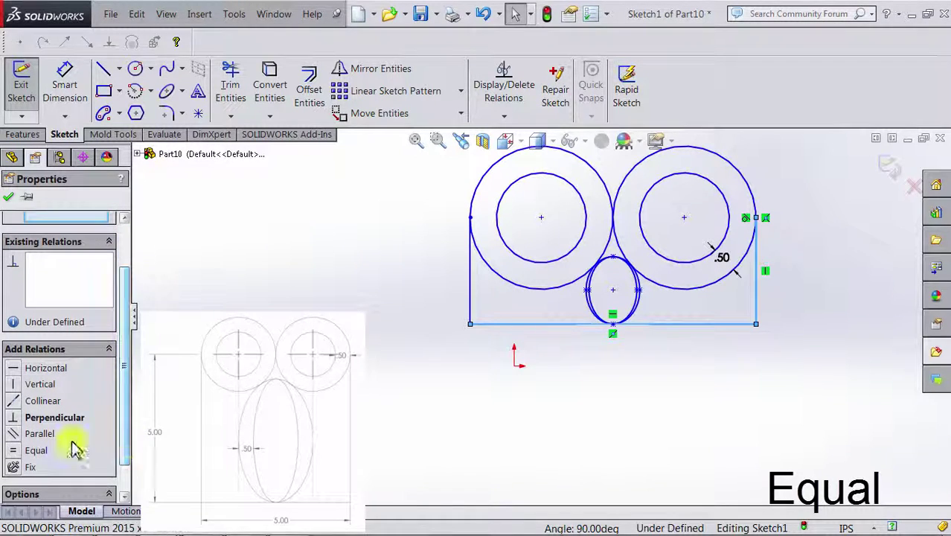
pyautogui.click(21, 451)
# Dimension the horizontal distance between the left side points of the inner and outer ellipses as 0.50 in.
pyautogui.press('d')
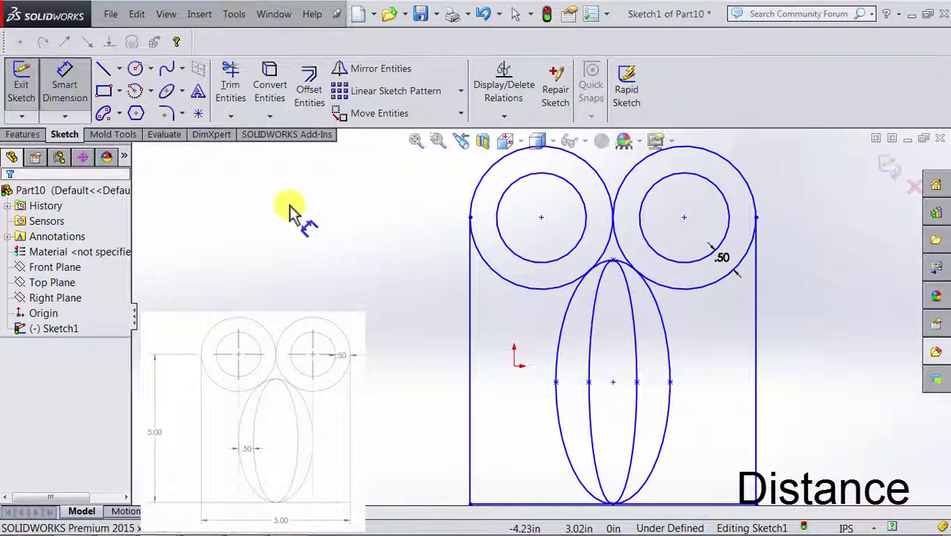
pyautogui.click(587, 386)
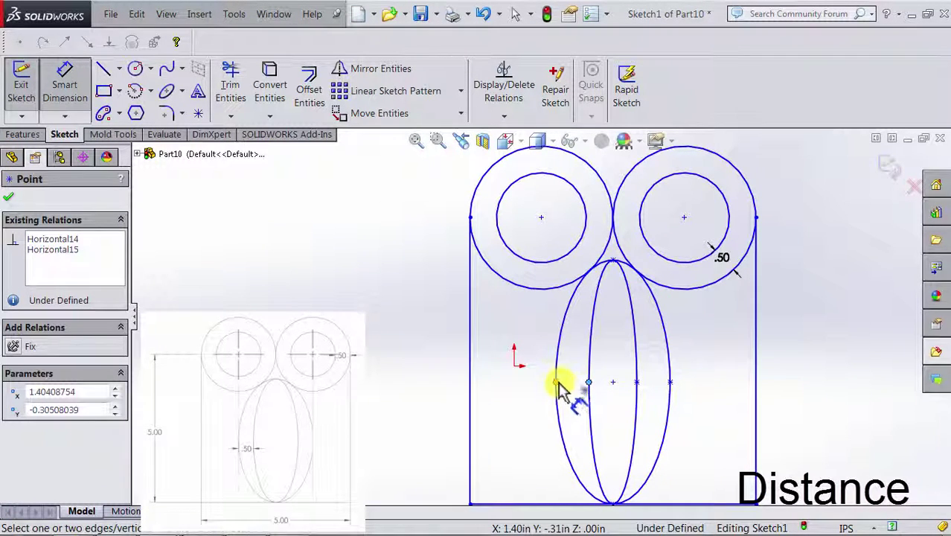
pyautogui.click(558, 383)
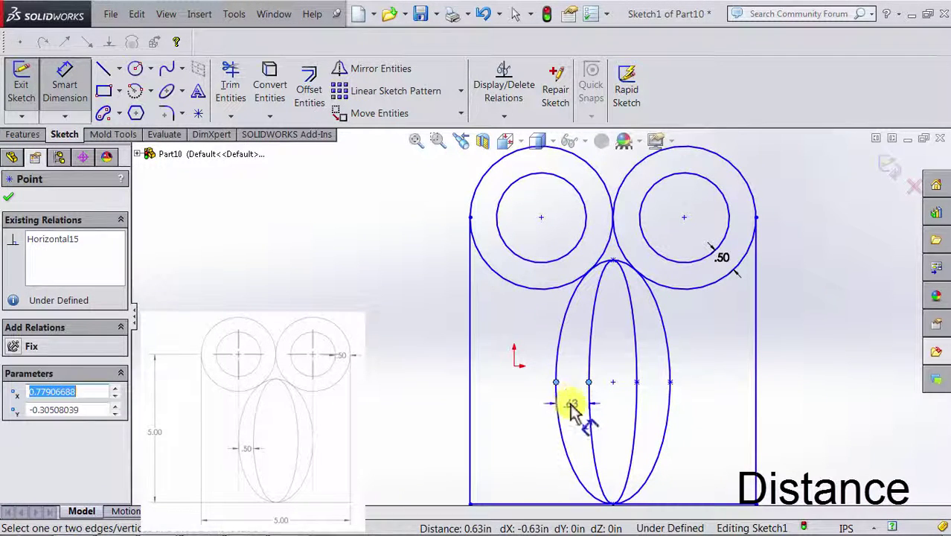
pyautogui.click(571, 407)
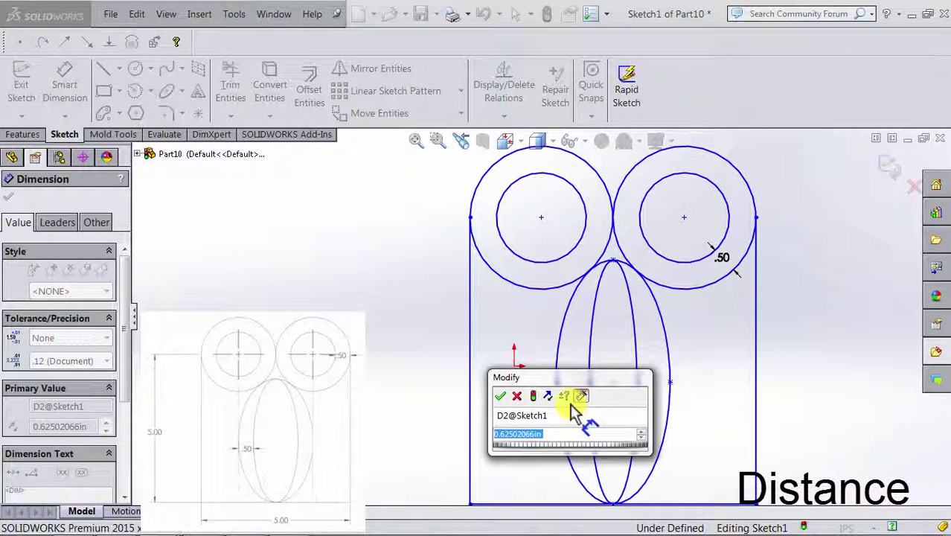
pyautogui.write('=Distance')
pyautogui.press('Return')
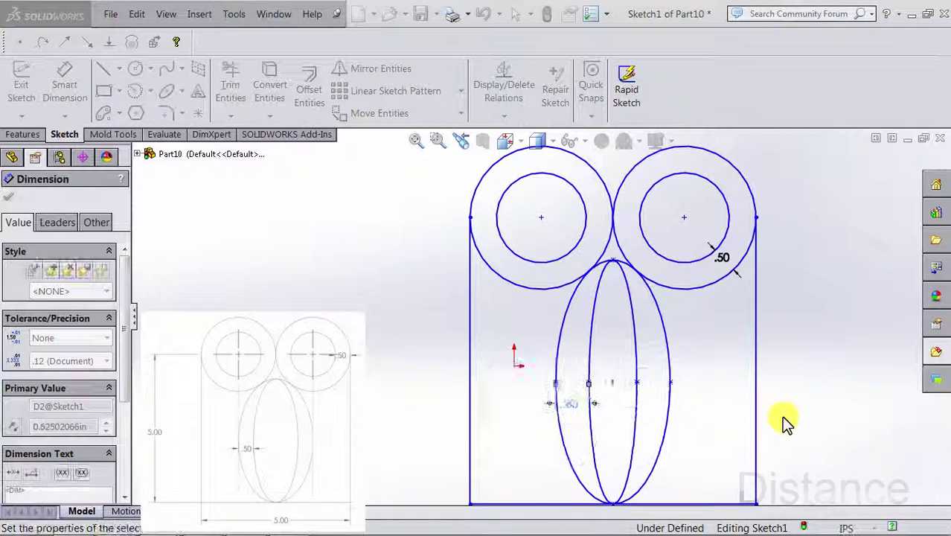
pyautogui.click(67, 82)
# Pull the bottom line freehand to a higher position to test how the under-defined sketch resizes.
pyautogui.click(566, 481)
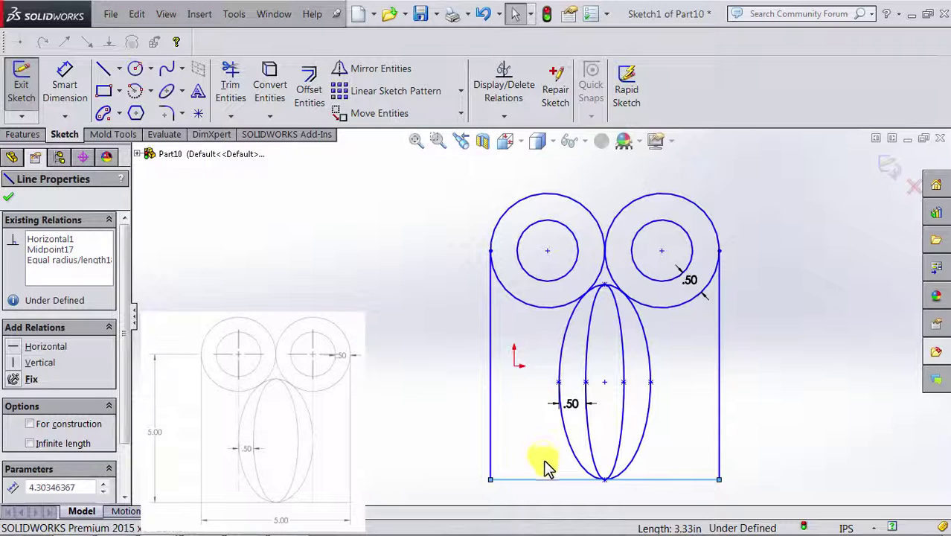
pyautogui.click(547, 491)
pyautogui.click(545, 480)
pyautogui.moveTo(545, 482)
pyautogui.mouseDown()
pyautogui.moveTo(555, 463)
pyautogui.moveTo(558, 365)
pyautogui.moveTo(561, 423)
pyautogui.moveTo(570, 377)
pyautogui.moveTo(556, 445)
pyautogui.moveTo(428, 406)
pyautogui.moveTo(366, 370)
pyautogui.mouseUp()
pyautogui.click(366, 369)
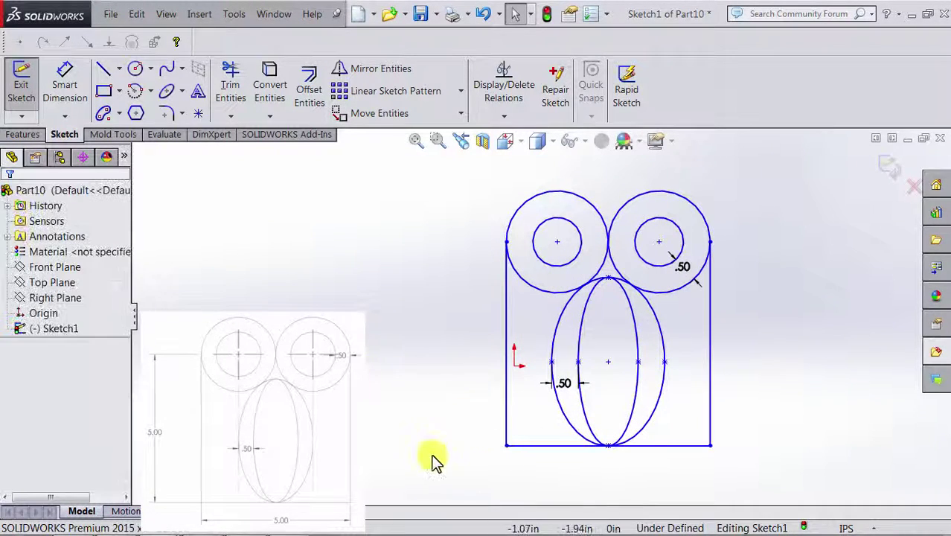
# Add a coincident relation between the lower-left corner of the line frame and the origin.
pyautogui.click(504, 447)
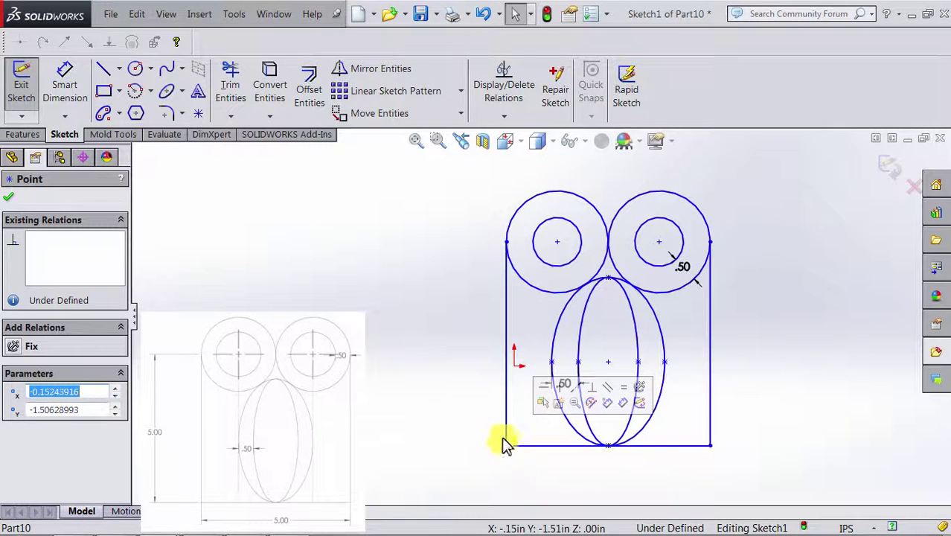
pyautogui.keyDown('ctrl'); pyautogui.click(516, 364); pyautogui.keyUp('ctrl')
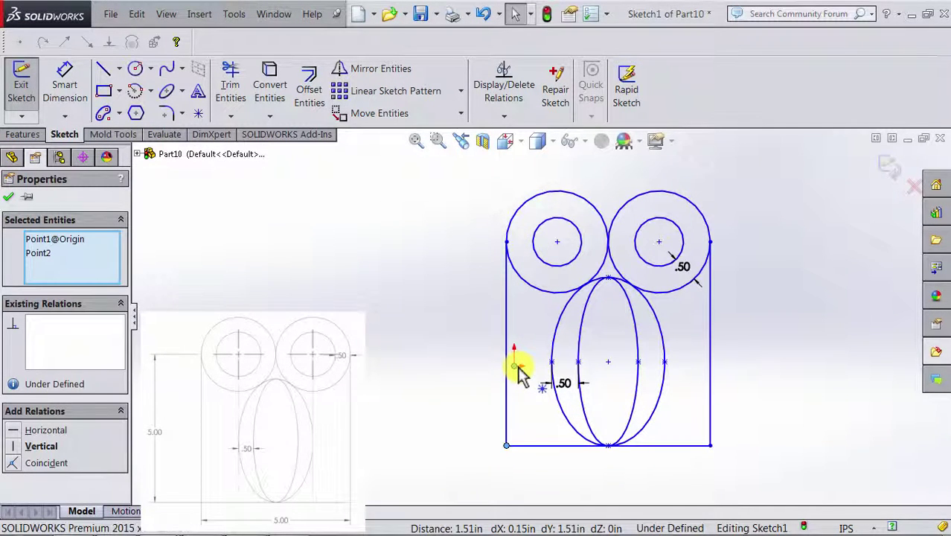
pyautogui.click(12, 463)
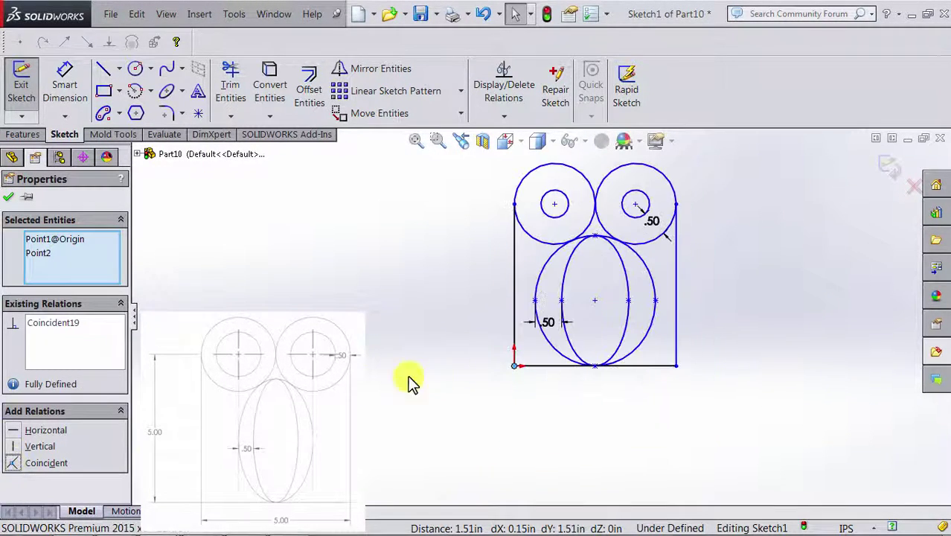
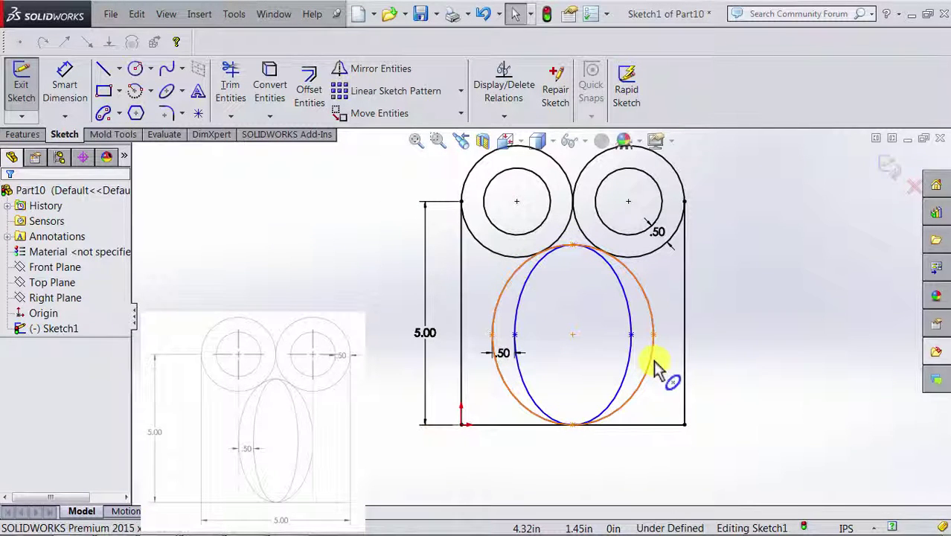
# Pull the ellipses' right side points freehand to test how their width can still change.
pyautogui.click(654, 367)
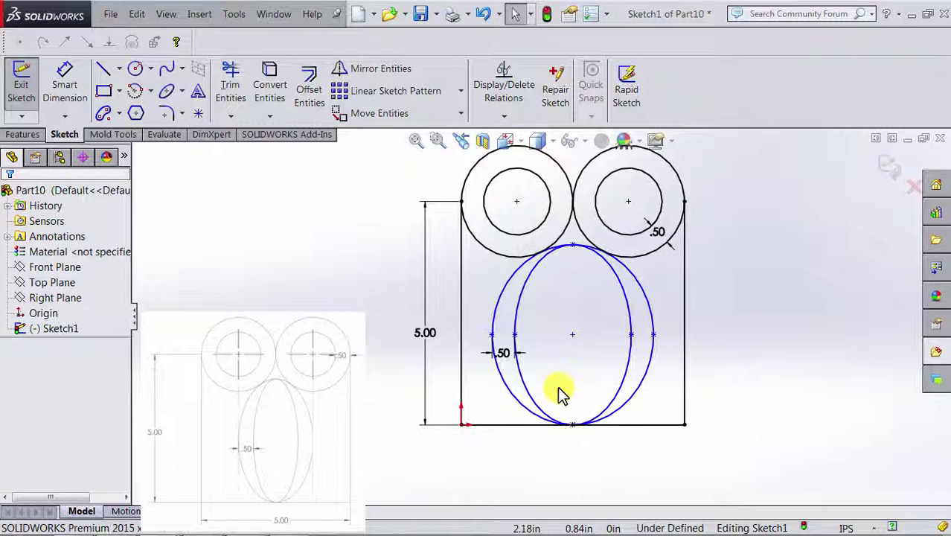
pyautogui.press('f')
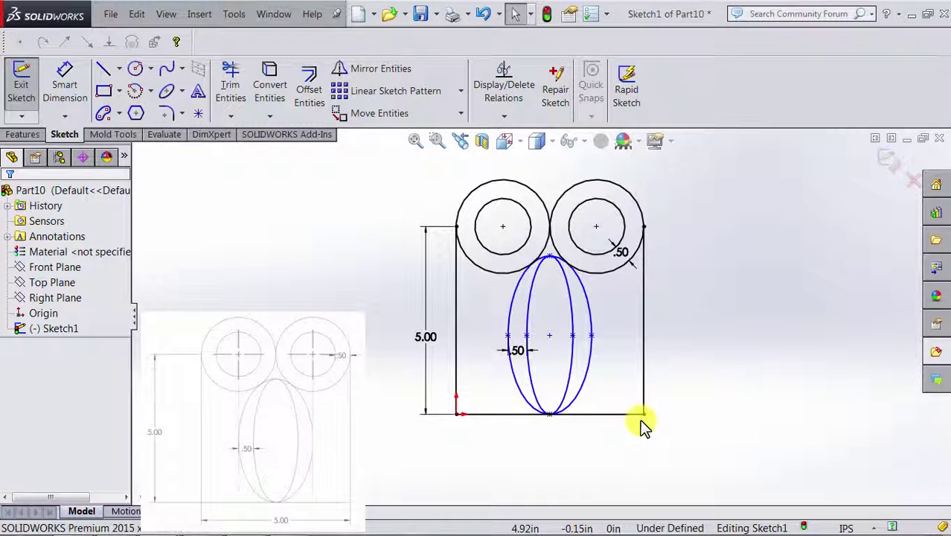
pyautogui.click(572, 340)
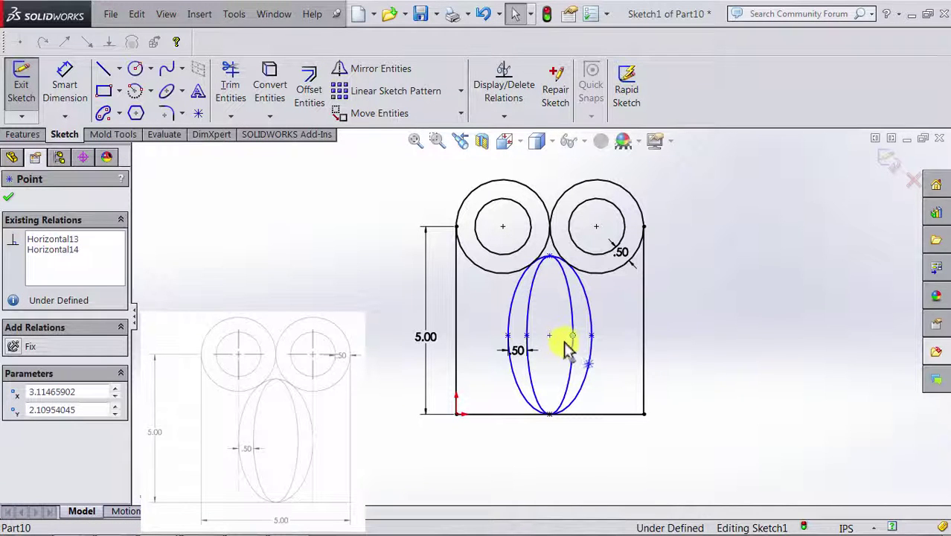
pyautogui.moveTo(587, 350); pyautogui.dragTo(574, 343)
pyautogui.click(575, 339)
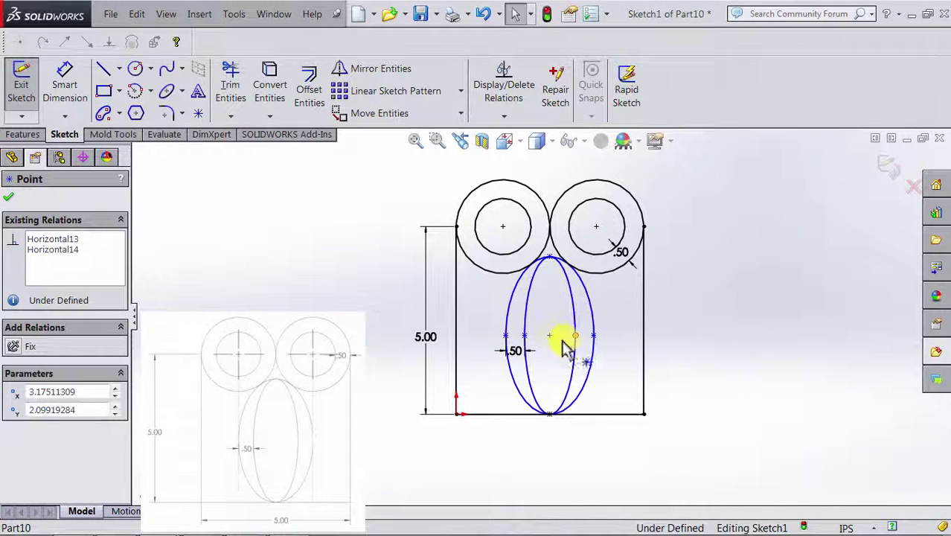
pyautogui.moveTo(587, 344)
pyautogui.mouseDown()
pyautogui.moveTo(600, 339)
pyautogui.moveTo(577, 333)
pyautogui.moveTo(589, 348)
pyautogui.moveTo(559, 344)
pyautogui.moveTo(582, 346)
pyautogui.moveTo(574, 345)
pyautogui.mouseUp()
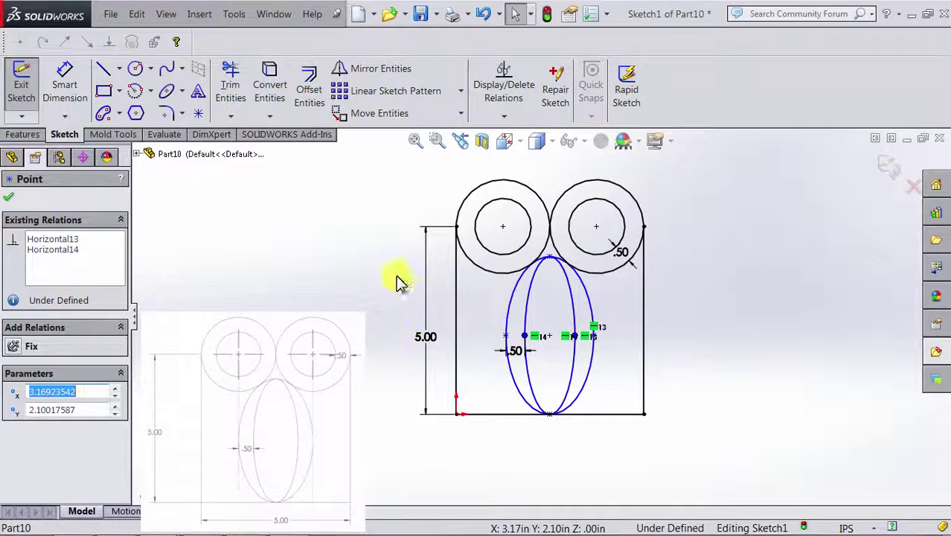
pyautogui.press('Escape')
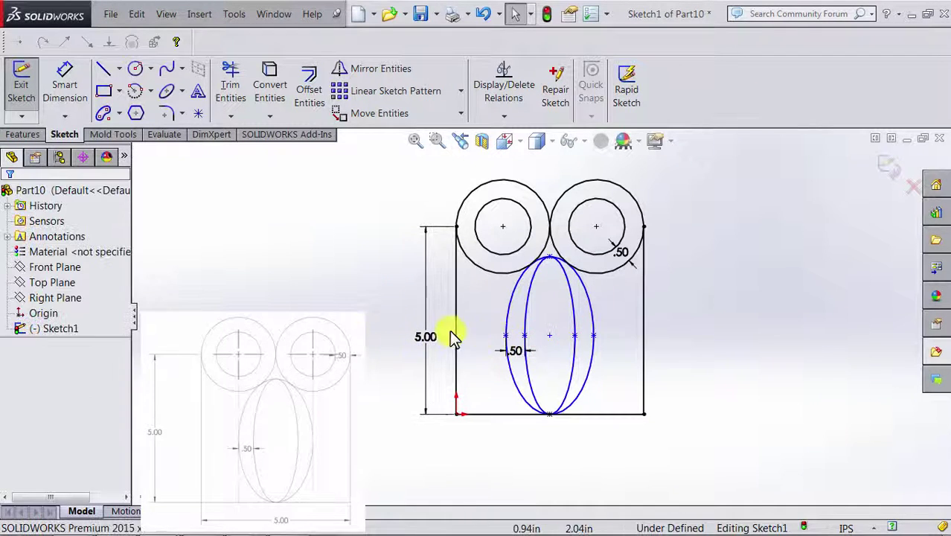
# Add a vertical relation between the outer ellipse's left side point and the left circles' center point.
pyautogui.click(503, 229)
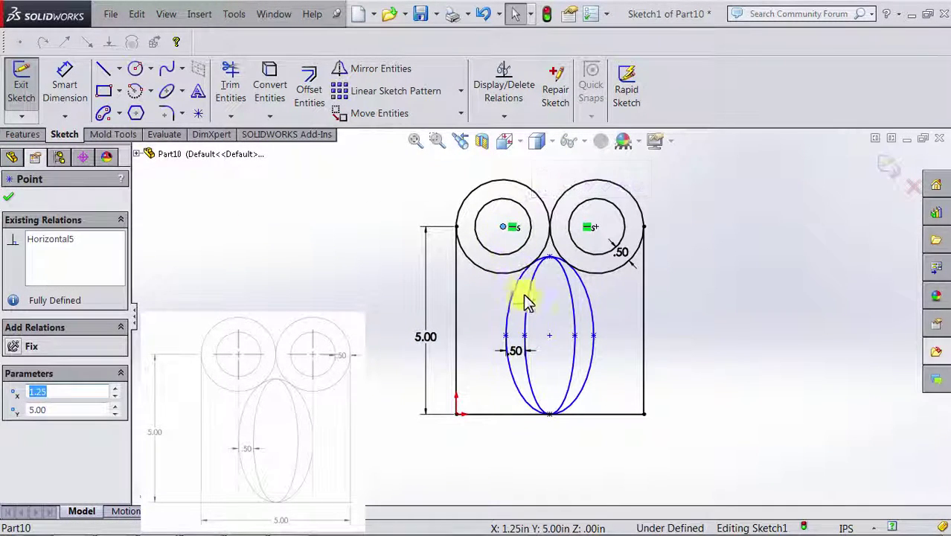
pyautogui.click(505, 337)
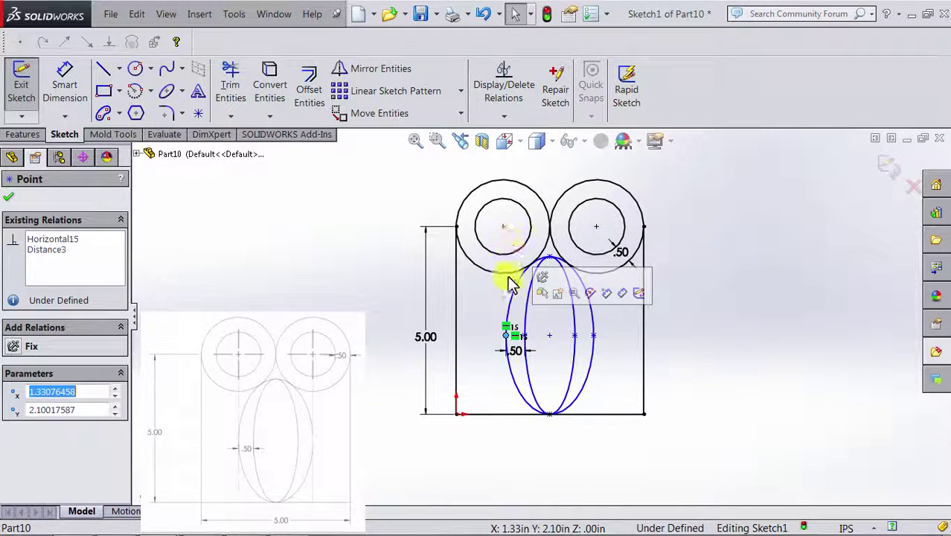
pyautogui.click(491, 311)
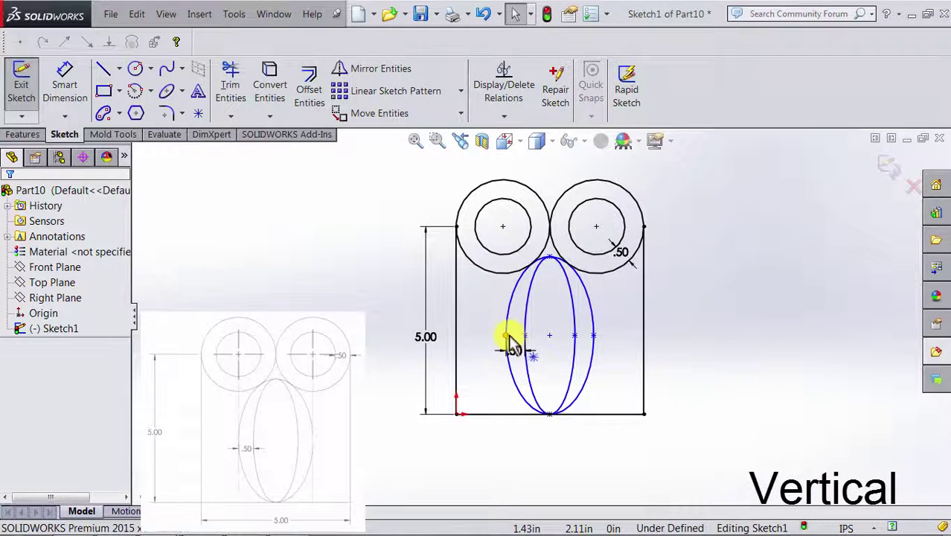
pyautogui.click(506, 337)
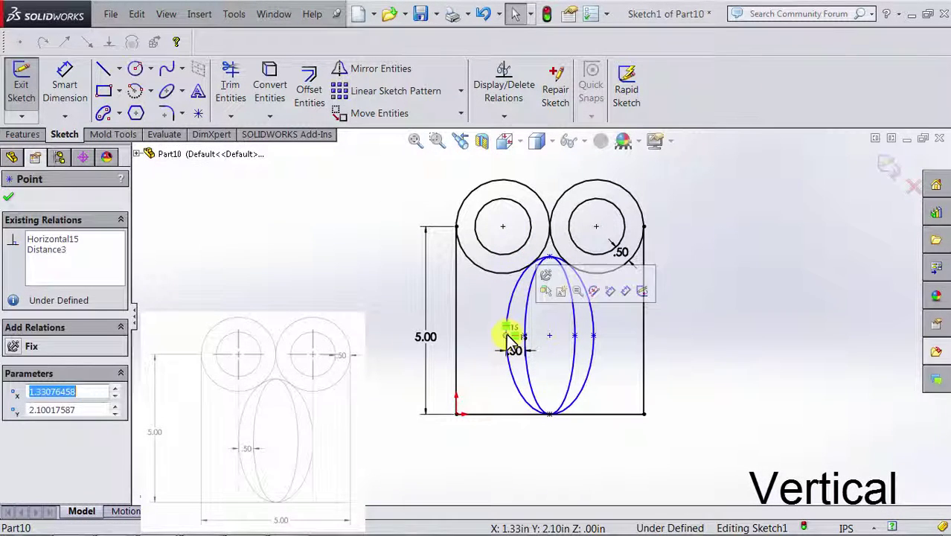
pyautogui.keyDown('ctrl'); pyautogui.click(503, 227); pyautogui.keyUp('ctrl')
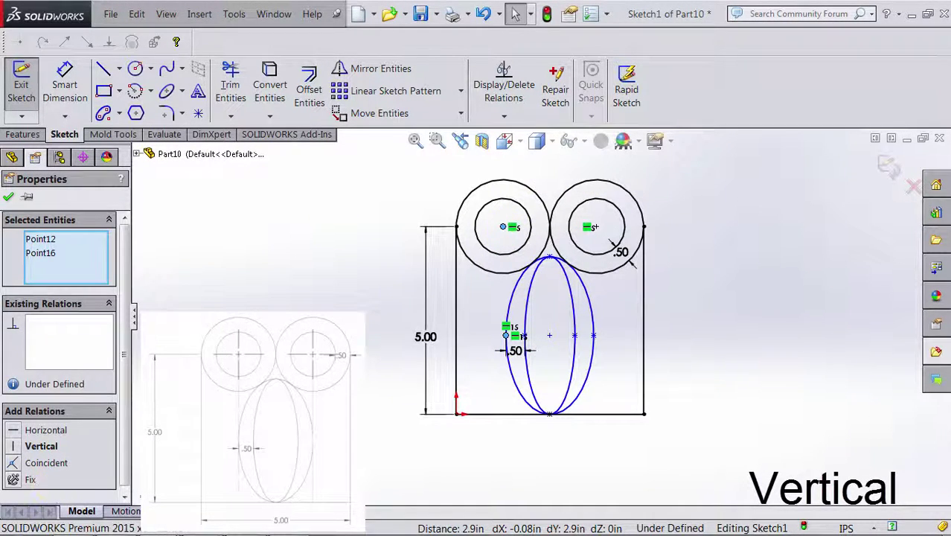
pyautogui.click(16, 448)
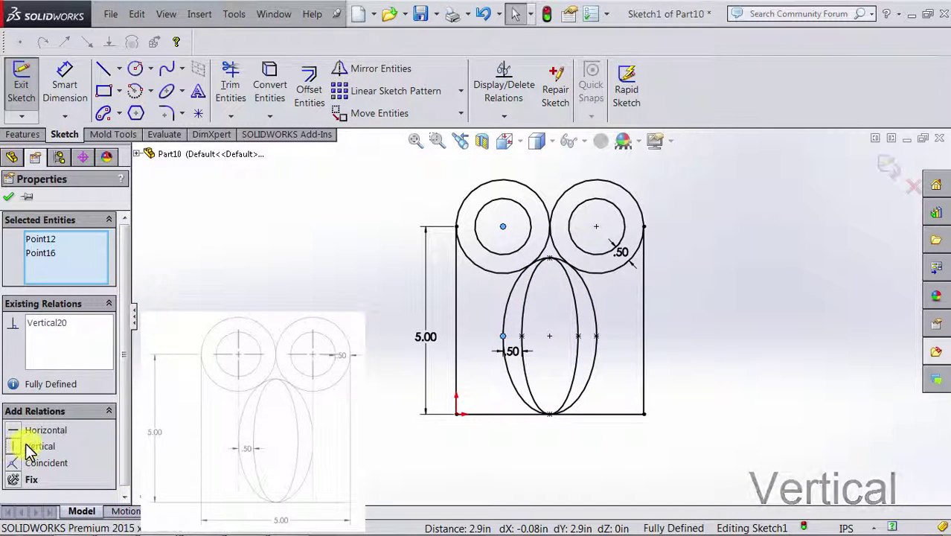
pyautogui.press('Escape')
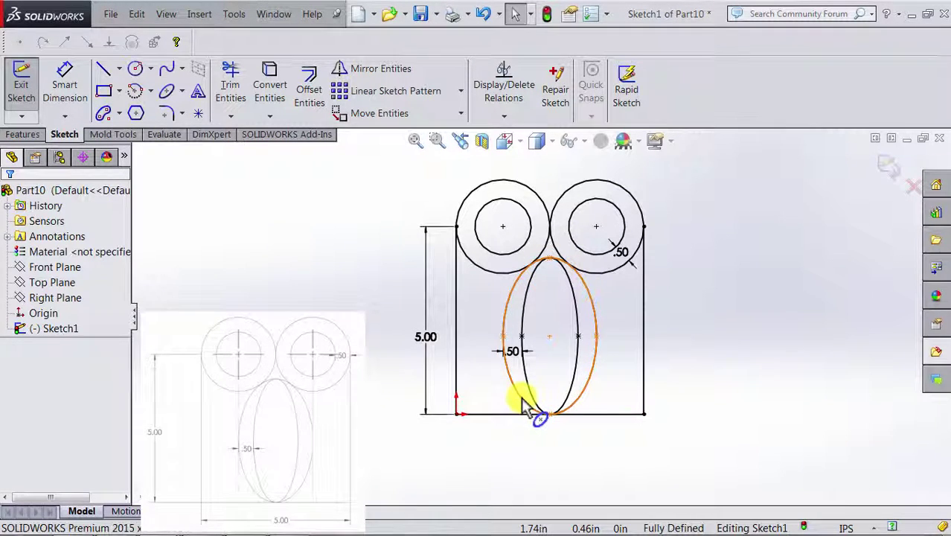
# Set the left vertical line's height dimension to 7 in.
pyautogui.doubleClick(426, 336)
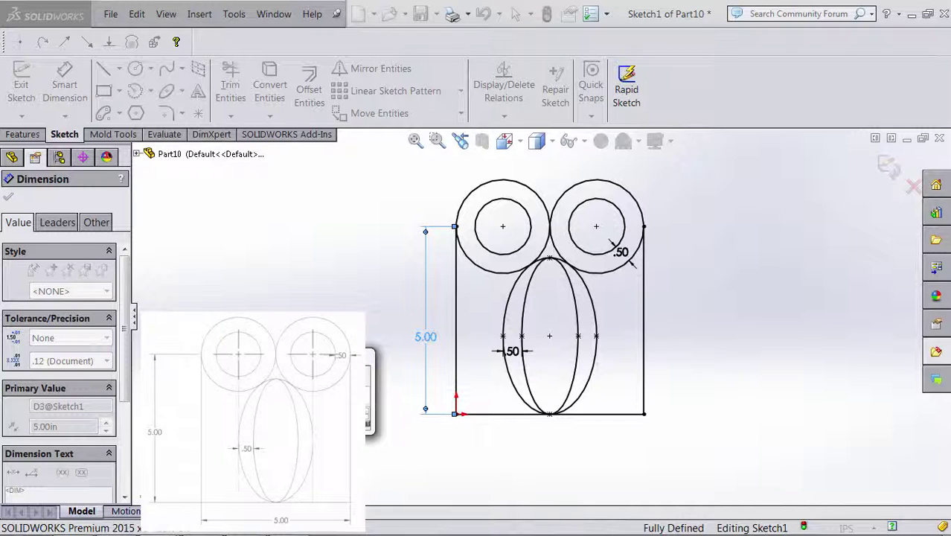
pyautogui.write('7')
pyautogui.press('Return')
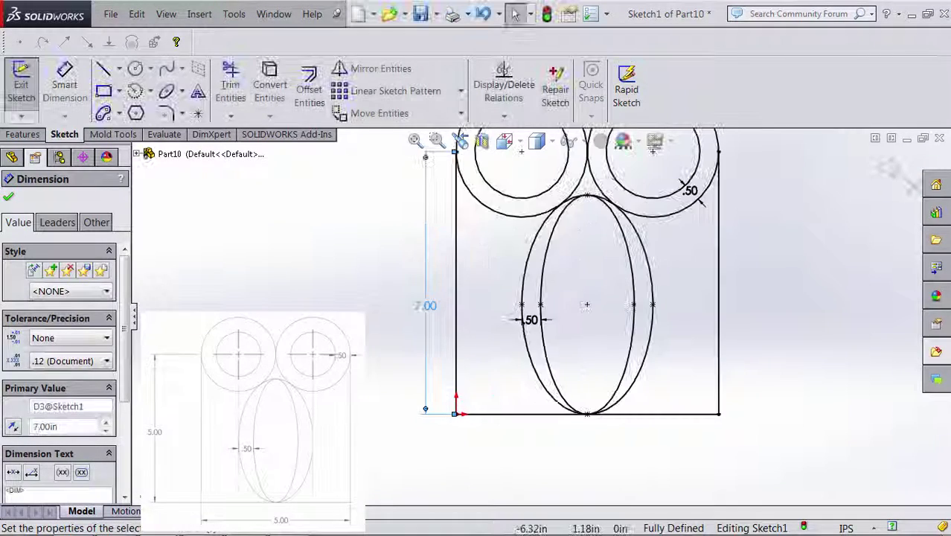
pyautogui.press('f')
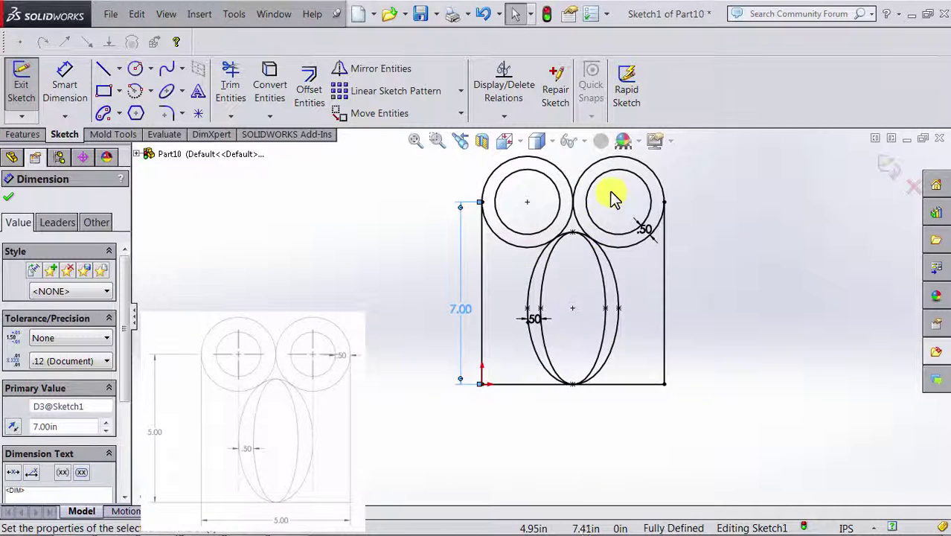